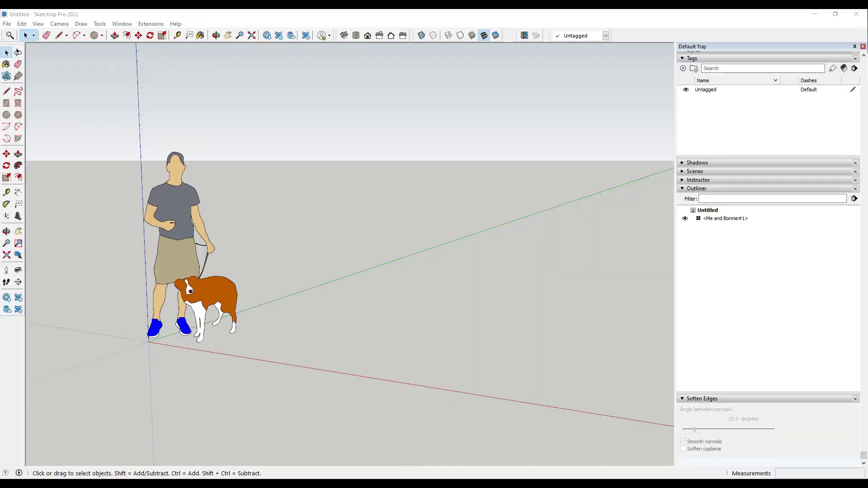
- Import the image IMG_3652.jpg as a new matched photo
left_click(7, 23)
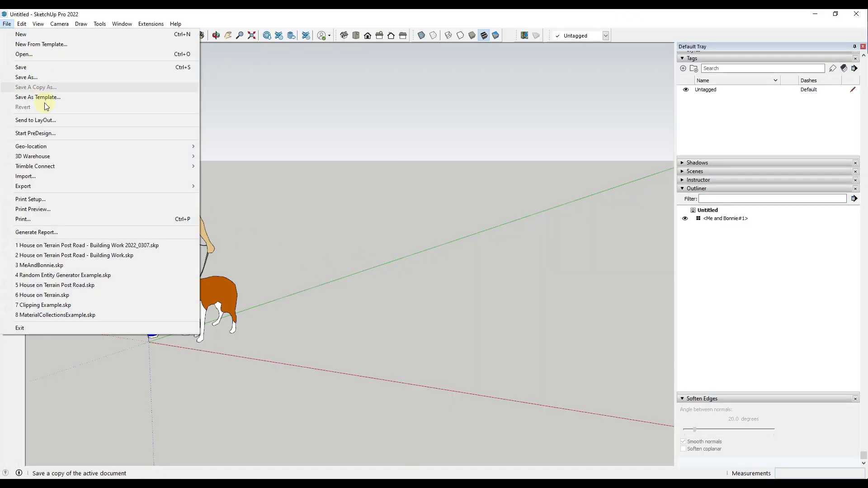
left_click(49, 176)
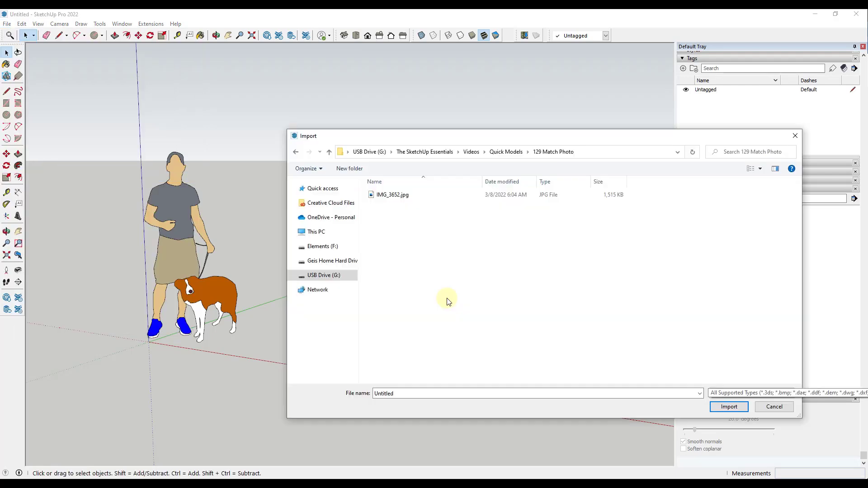
left_click(385, 199)
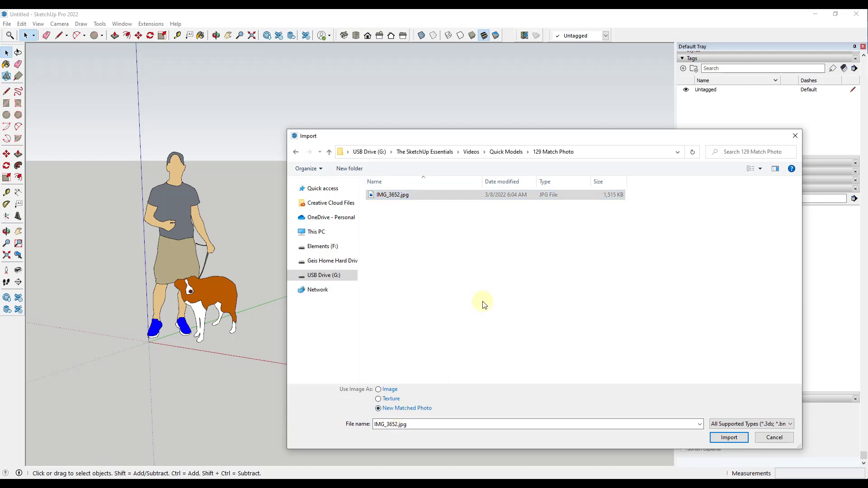
left_click(728, 438)
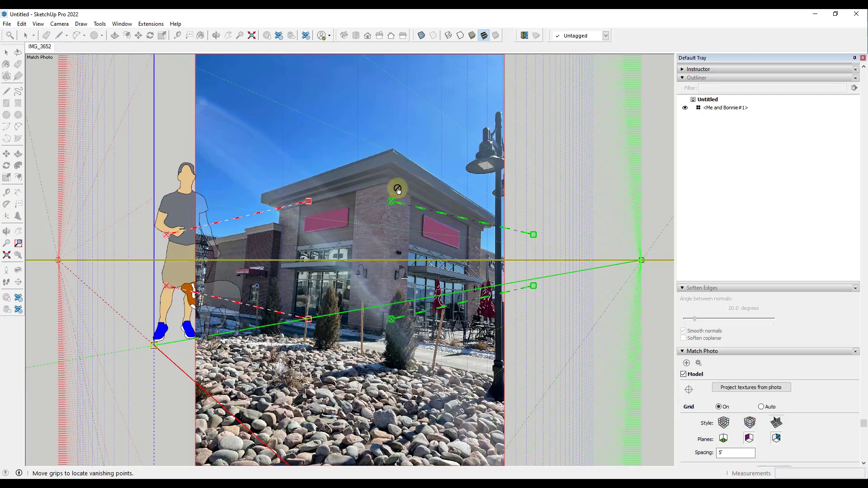
- Align the upper red vanishing-point bar with the underside edge of the roof overhang on the building's left facade
left_click_drag(276, 211, 333, 200)
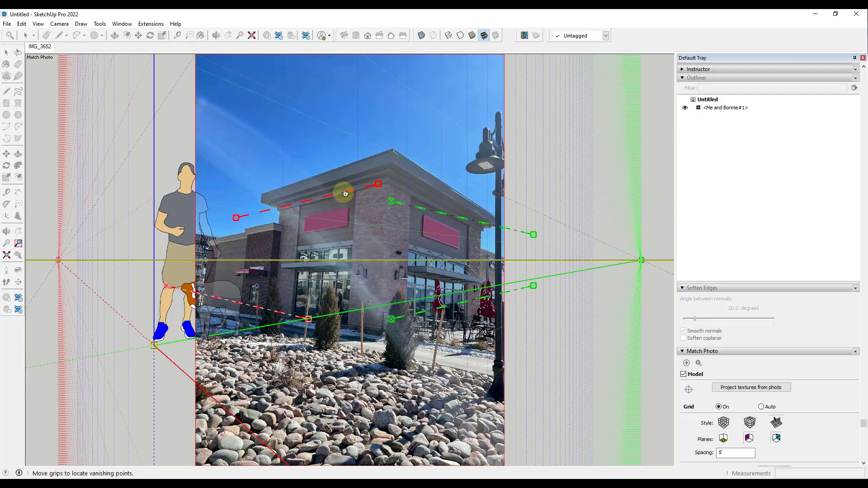
scroll(310, 205, "up", 2)
left_click_drag(208, 225, 275, 212)
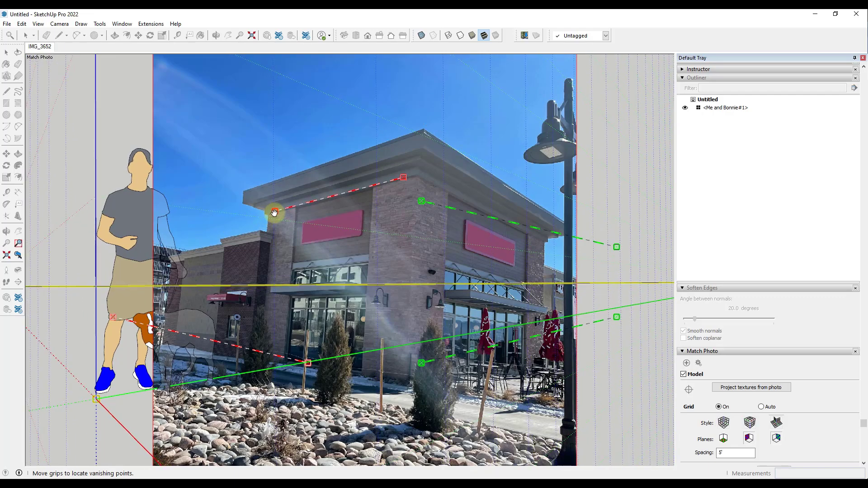
scroll(274, 211, "up", 4)
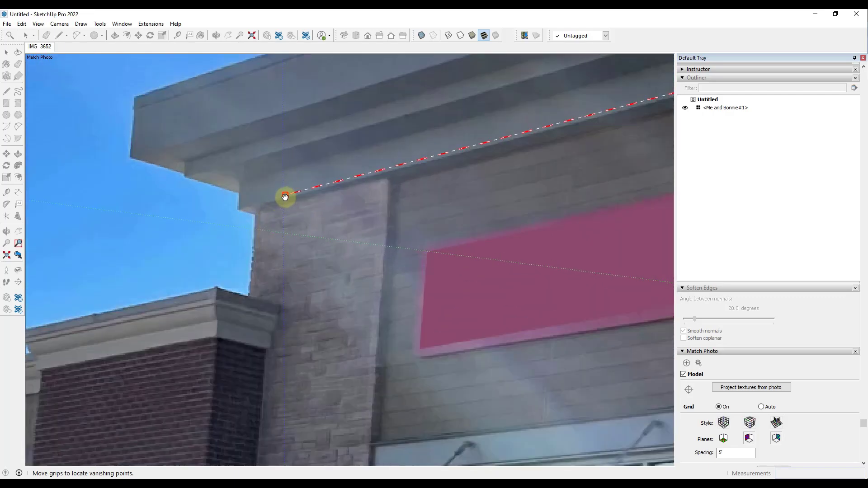
scroll(246, 208, "down", 5)
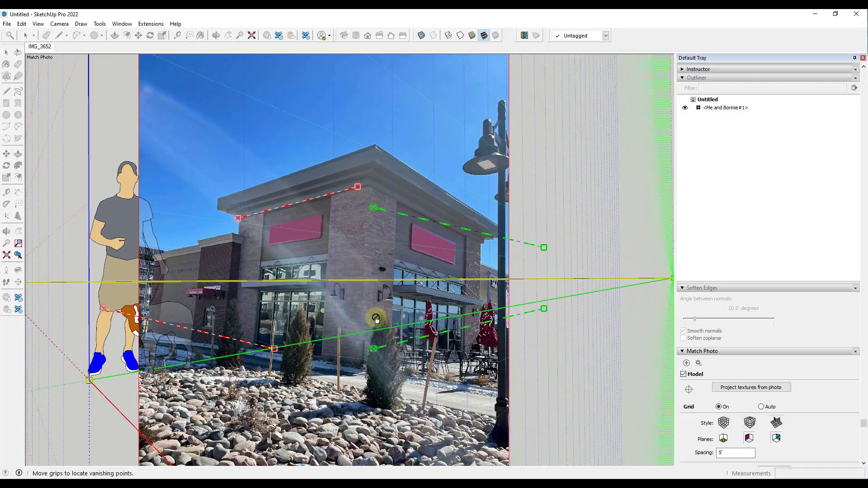
scroll(355, 185, "up", 5)
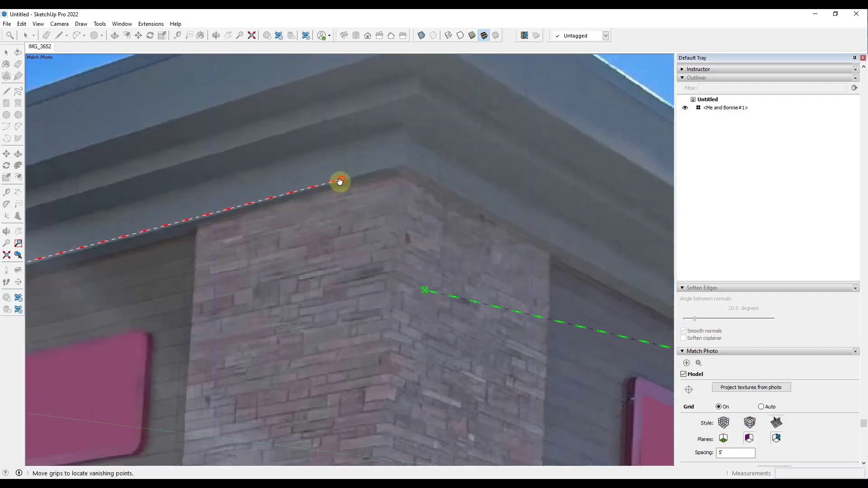
scroll(340, 181, "down", 5)
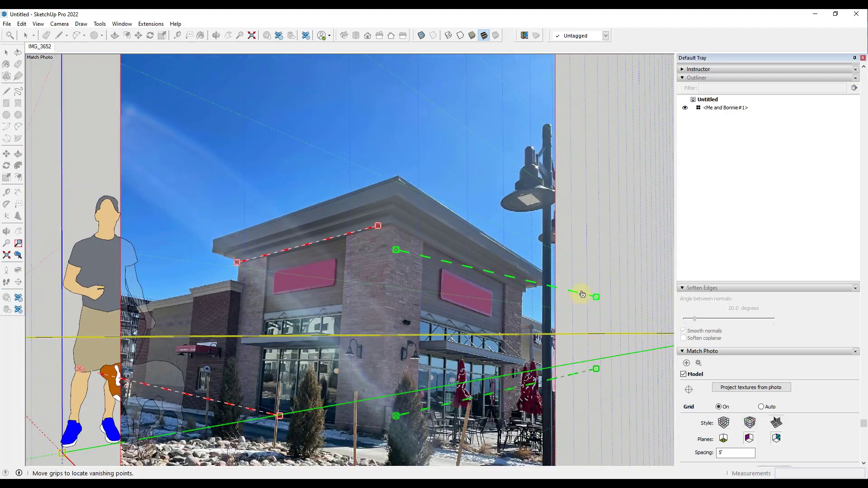
- Align the upper green vanishing-point bar with the underside edge of the roof overhang on the building's right facade
scroll(404, 263, "up", 3)
left_click_drag(387, 238, 383, 214)
scroll(384, 214, "up", 4)
scroll(337, 197, "down", 4)
scroll(332, 196, "down", 2)
scroll(471, 256, "up", 3)
left_click_drag(577, 275, 468, 217)
scroll(468, 208, "down", 3)
scroll(330, 180, "down", 2)
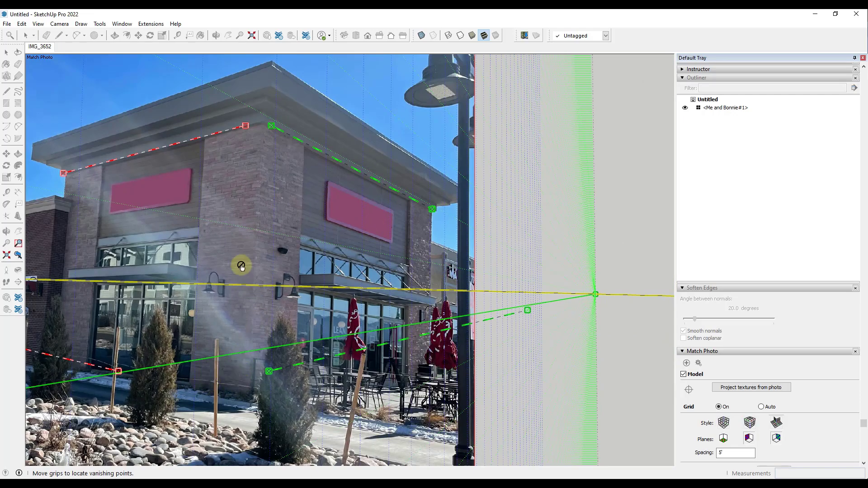
- Align the lower red vanishing-point bar with the base of the building's left facade, behind the shrubs
scroll(315, 272, "down", 3)
scroll(183, 345, "up", 5)
left_click_drag(134, 323, 313, 349)
scroll(321, 353, "up", 6)
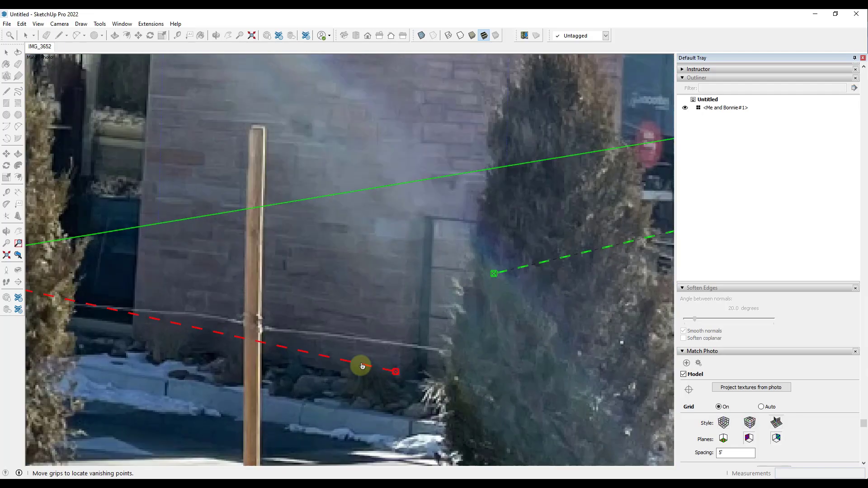
left_click_drag(362, 365, 298, 364)
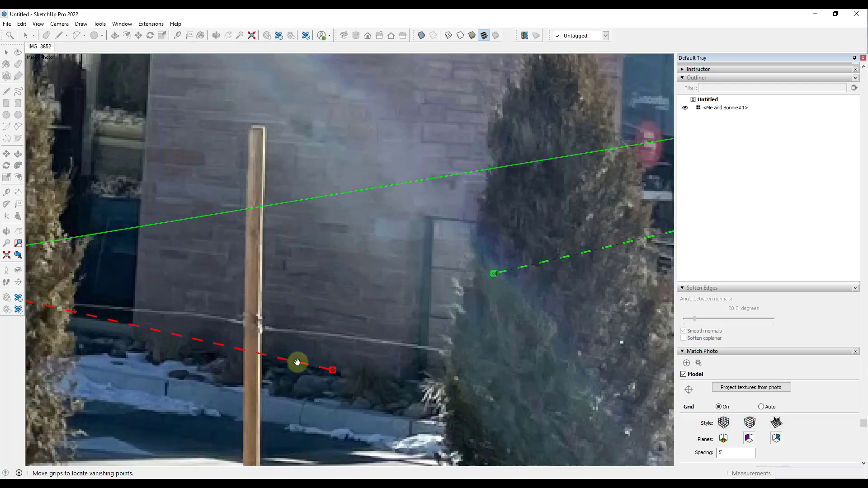
scroll(297, 362, "down", 6)
scroll(271, 281, "up", 2)
scroll(151, 272, "down", 3)
scroll(152, 271, "down", 4)
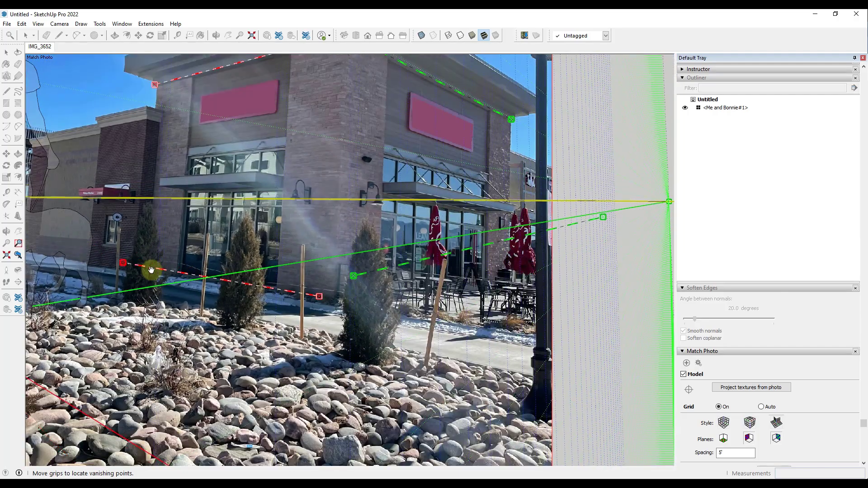
scroll(146, 268, "up", 8)
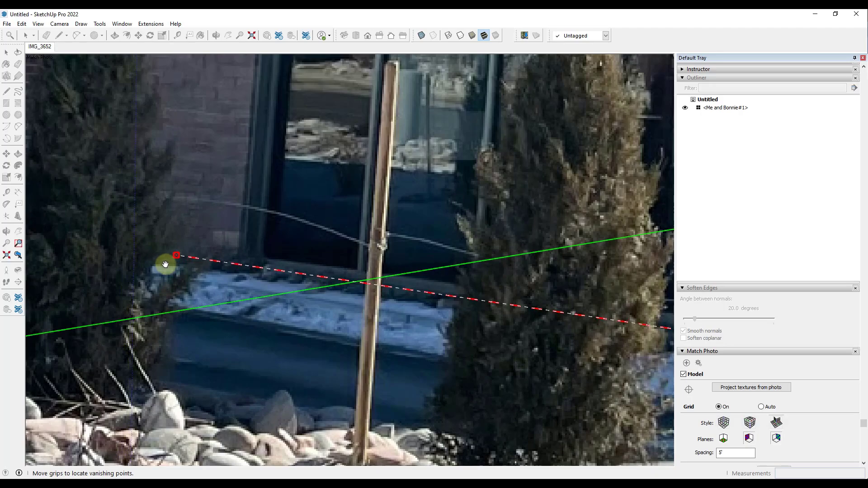
scroll(145, 244, "down", 5)
- Align the lower green vanishing-point bar with the base of the building's right facade, from the front corner to the patio
scroll(346, 252, "up", 3)
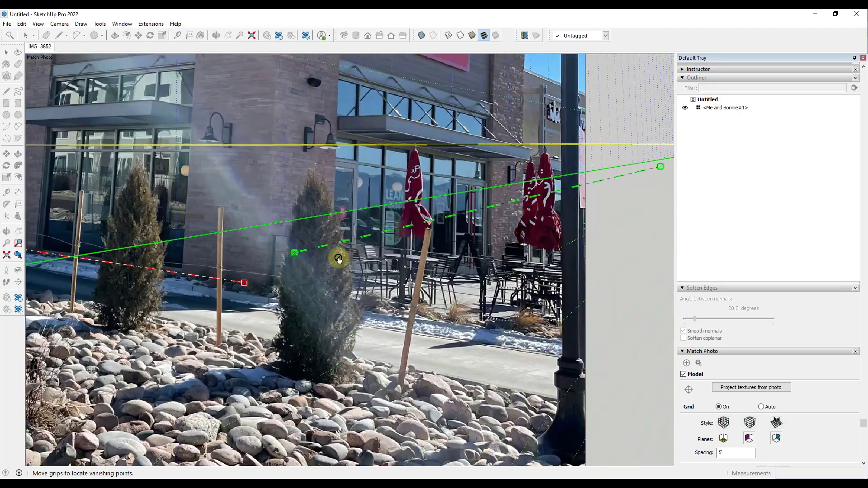
scroll(346, 251, "up", 2)
scroll(351, 285, "down", 3)
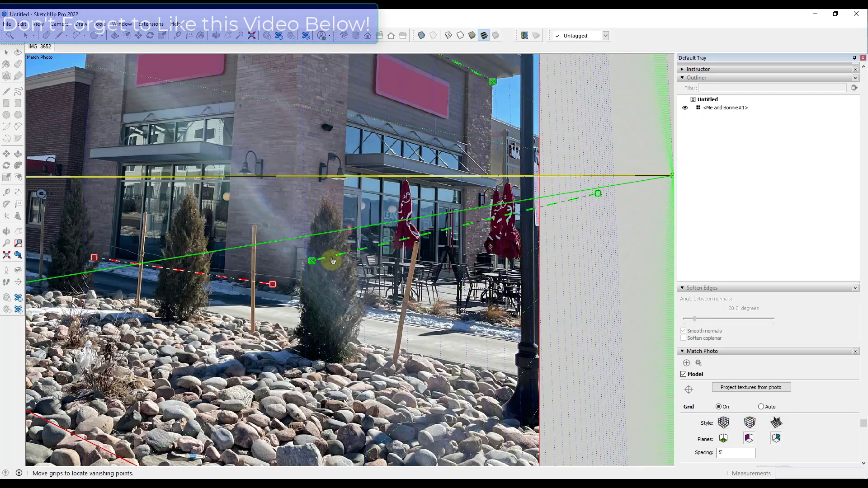
left_click_drag(329, 258, 289, 288)
scroll(303, 284, "up", 5)
scroll(286, 275, "down", 8)
scroll(574, 184, "up", 1)
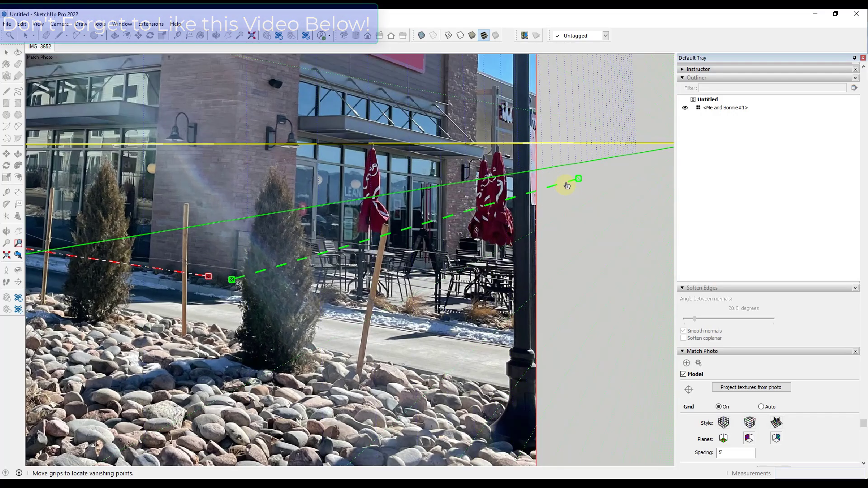
left_click_drag(578, 181, 482, 253)
scroll(452, 276, "up", 6)
scroll(482, 253, "down", 6)
scroll(482, 254, "down", 6)
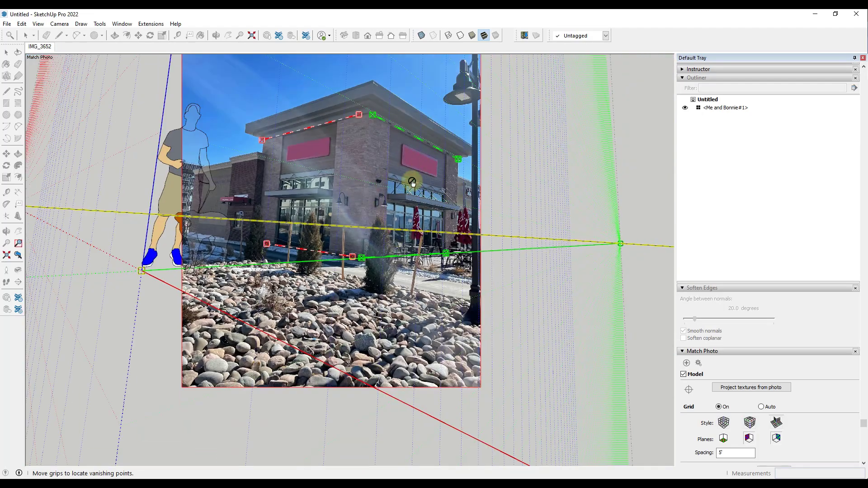
- Move the axes origin to the base of the building's front corner
left_click(377, 259)
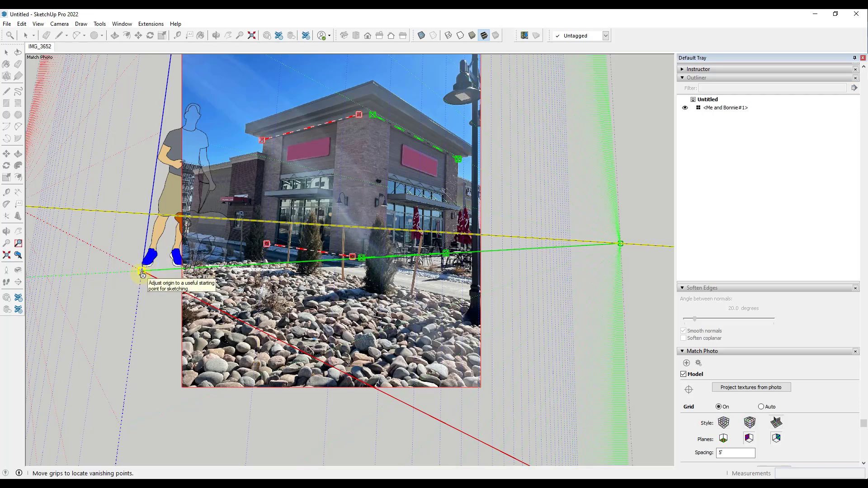
left_click_drag(141, 272, 361, 259)
scroll(362, 262, "up", 2)
scroll(361, 263, "up", 3)
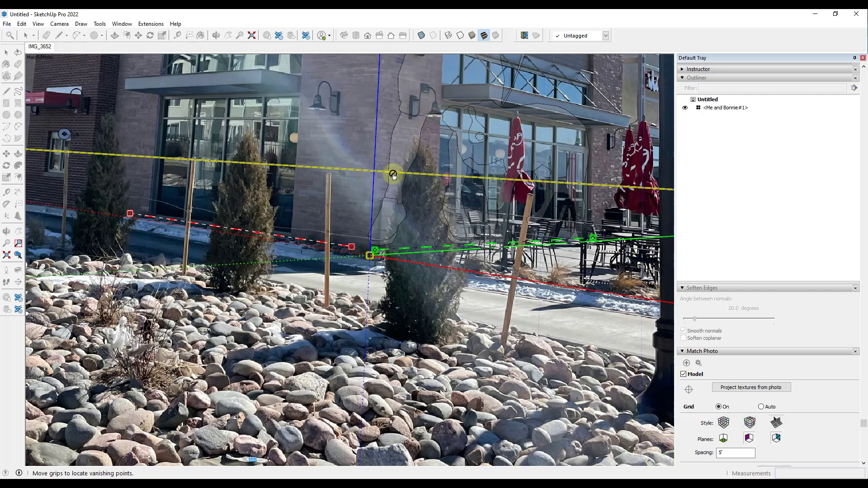
scroll(405, 136, "up", 4)
scroll(360, 139, "down", 2)
scroll(359, 139, "down", 5)
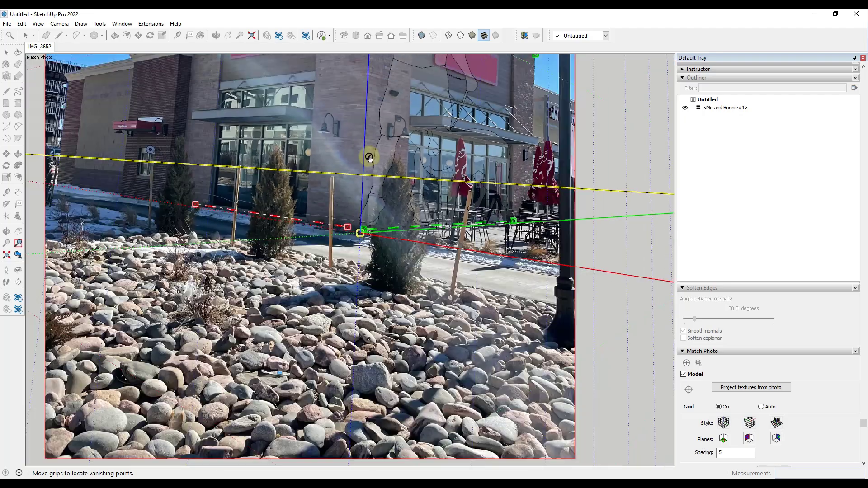
- Adjust the photo scale along the blue axis until the person figure looks realistic beside the building, and finish the photo match
scroll(378, 78, "up", 1)
scroll(389, 107, "down", 3)
scroll(390, 106, "up", 4)
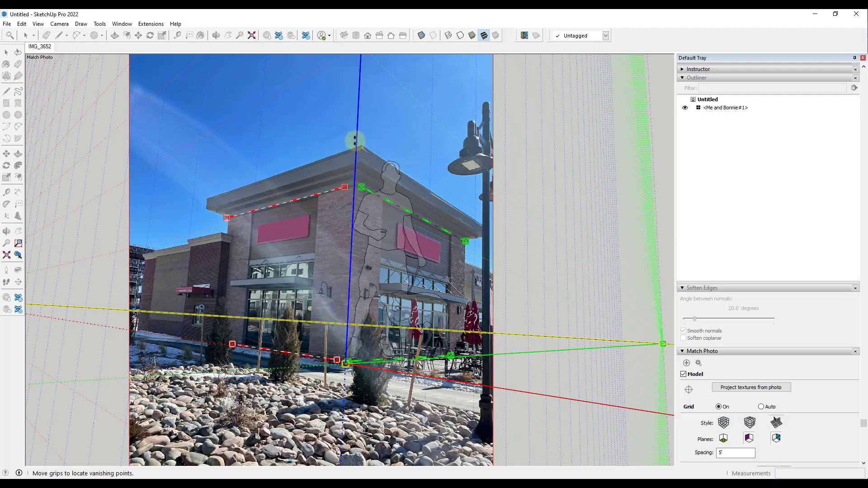
left_click_drag(357, 139, 332, 304)
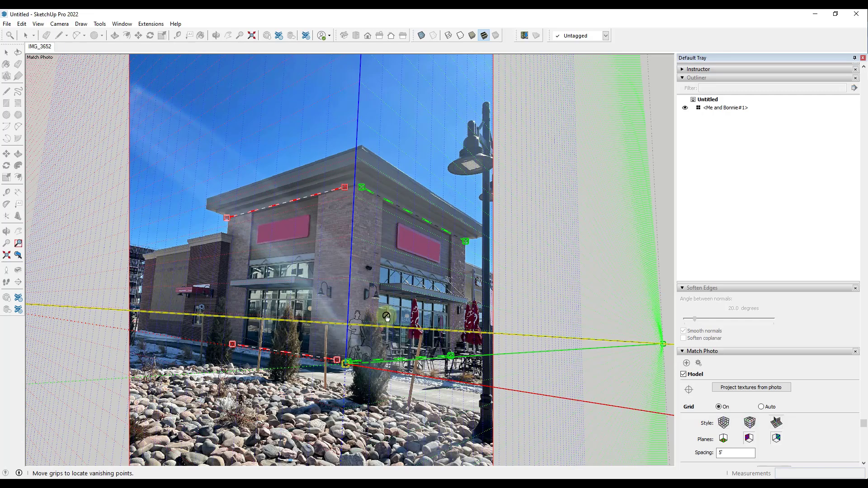
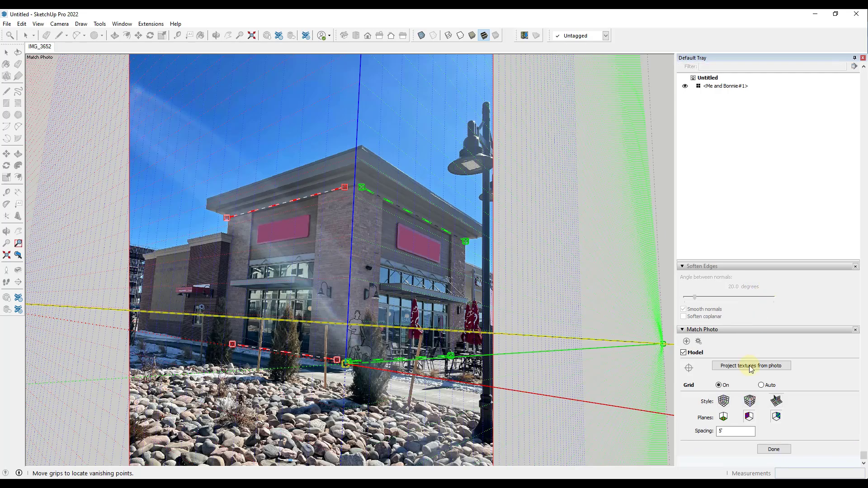
left_click(773, 449)
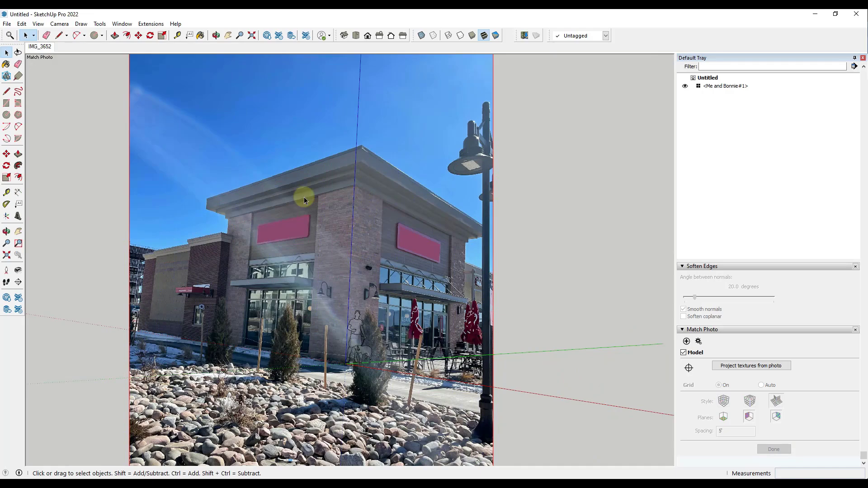
- Examine the model outside the matched photo and the blue axis at the building's corner, returning to the IMG_3652 scene
scroll(415, 268, "down", 7)
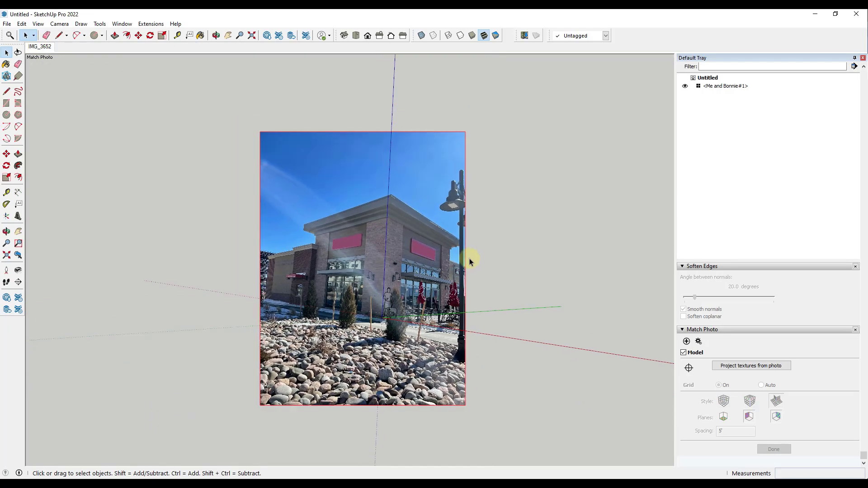
middle_click_drag(497, 257, 358, 343)
scroll(375, 337, "up", 5)
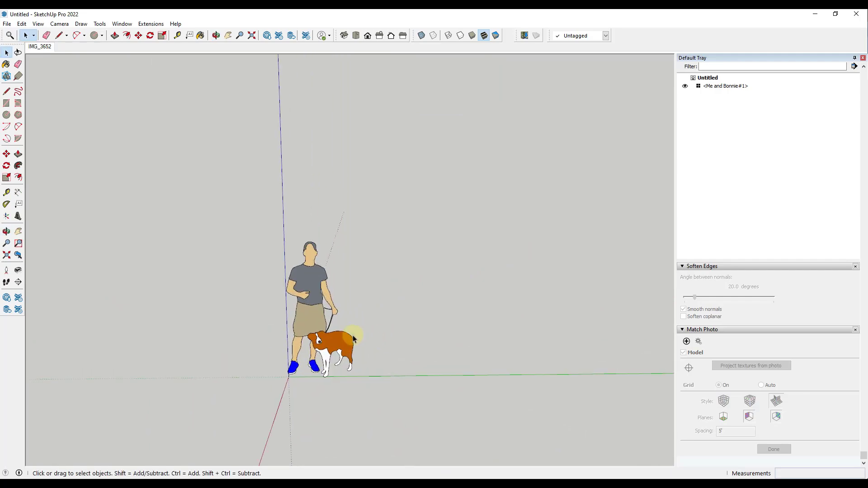
left_click(34, 37)
left_click(44, 48)
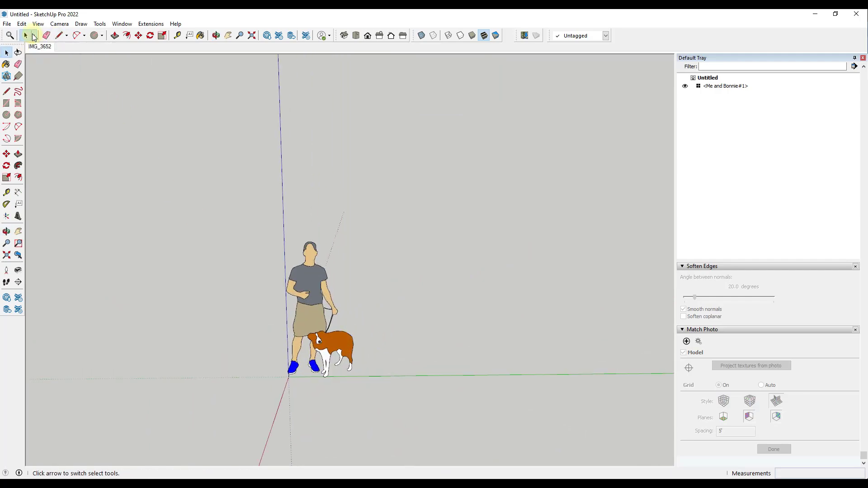
left_click(40, 46)
left_click_drag(401, 327, 386, 189)
scroll(387, 187, "up", 5)
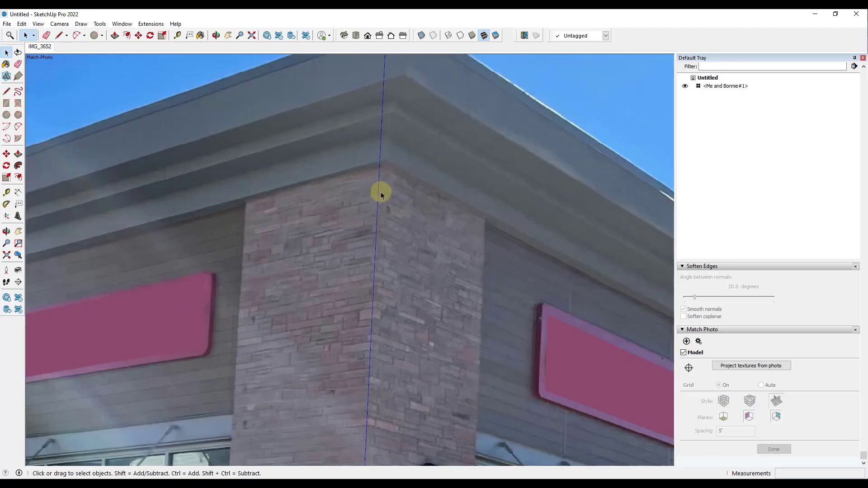
scroll(381, 194, "down", 10)
middle_click_drag(380, 211, 378, 308)
left_click(39, 48)
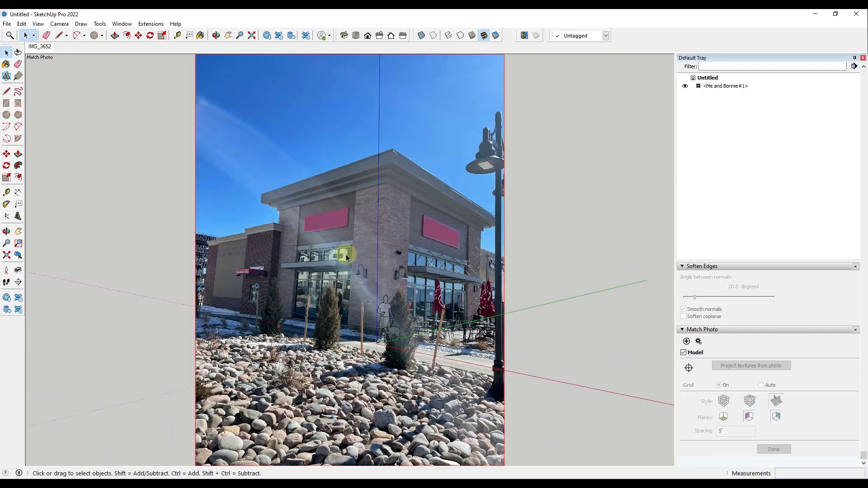
- Trace the base and outer vertical edge of the corner pillar's left face from the origin, about 6' wide and 21' high
scroll(378, 335, "up", 6)
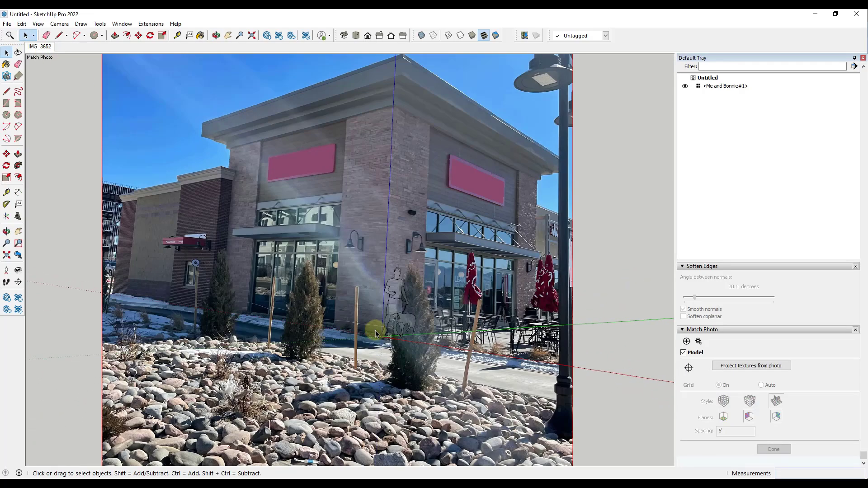
key("l")
scroll(394, 283, "down", 2)
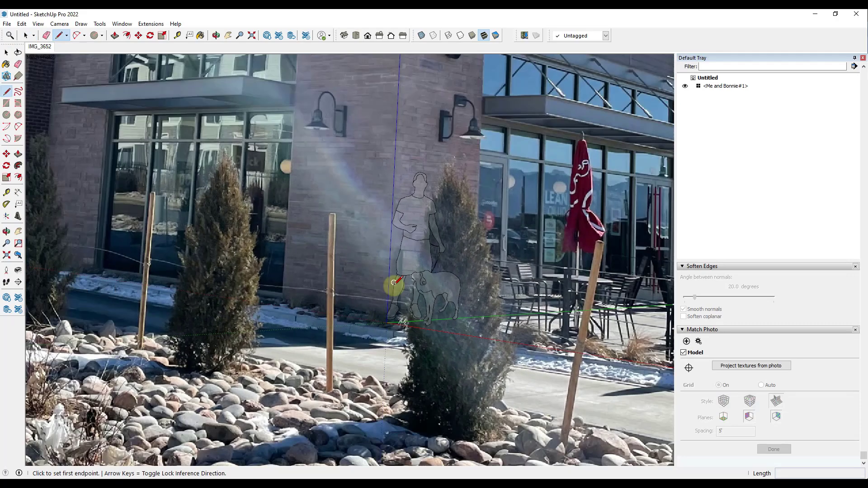
scroll(387, 317, "up", 3)
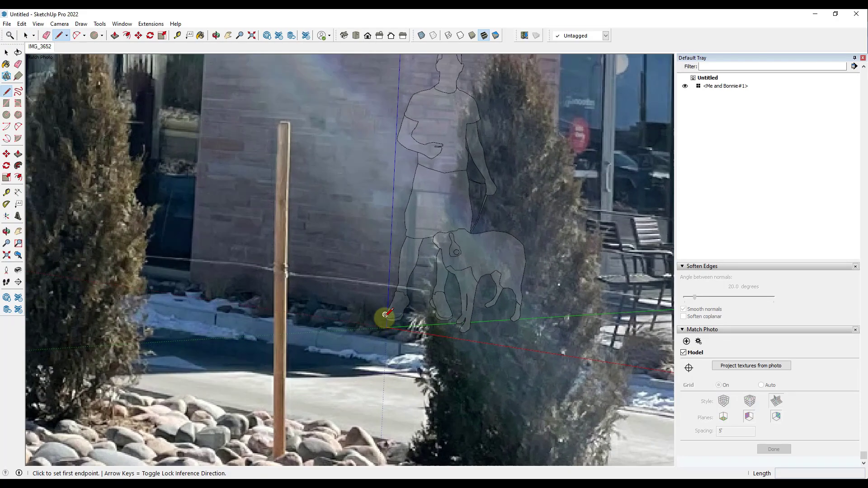
left_click(387, 327)
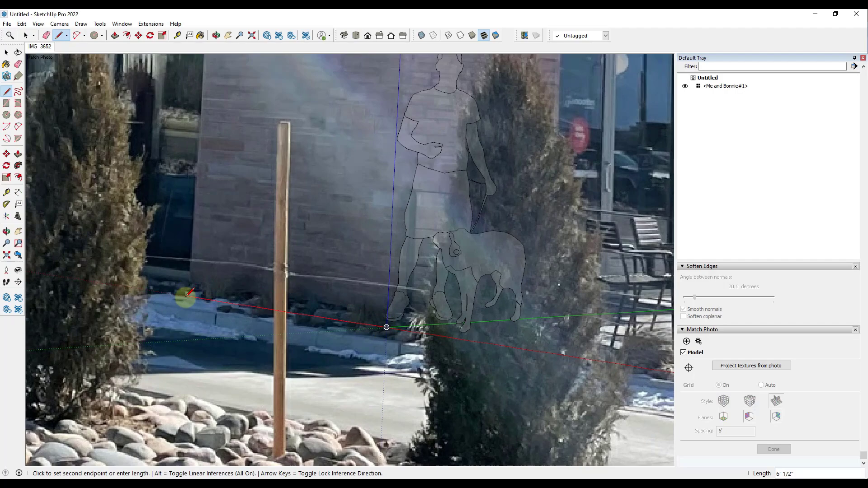
scroll(188, 266, "down", 8)
middle_click_drag(204, 104, 252, 475, "shift")
scroll(232, 280, "up", 4)
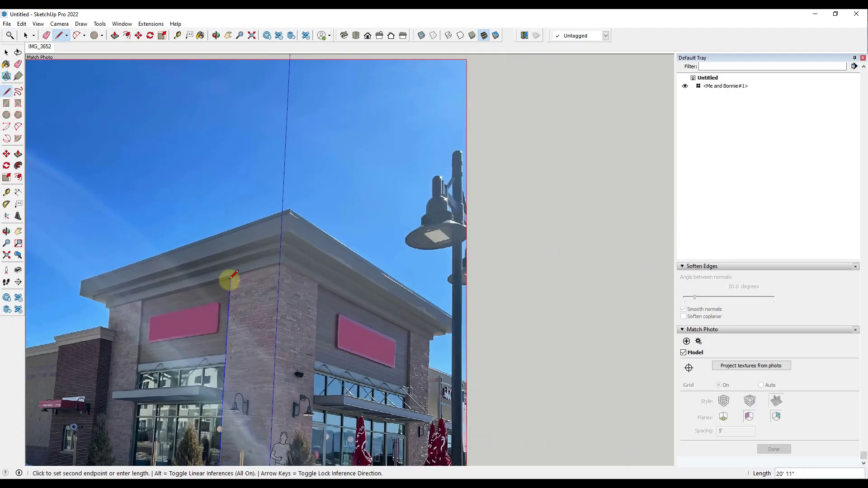
scroll(232, 276, "up", 4)
left_click(231, 278)
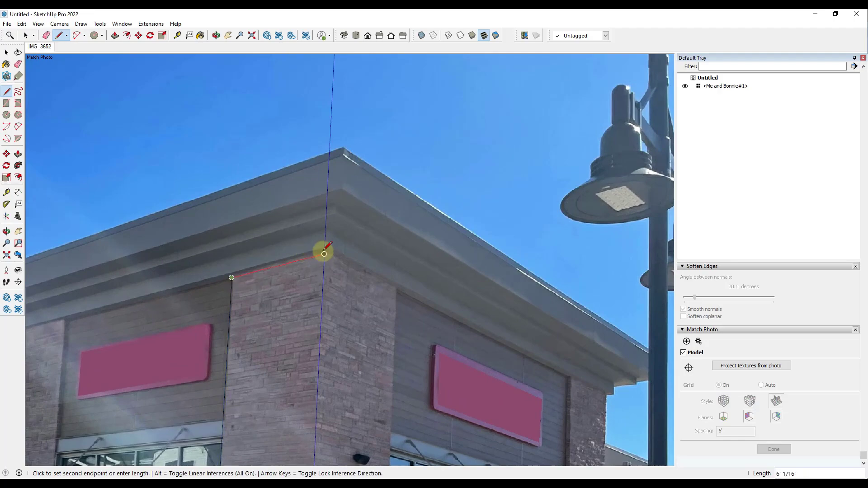
- Close the corner pillar's left face with its top edge and the vertical corner edge down to the origin
left_click(324, 253)
scroll(324, 231, "down", 5)
scroll(320, 362, "up", 1)
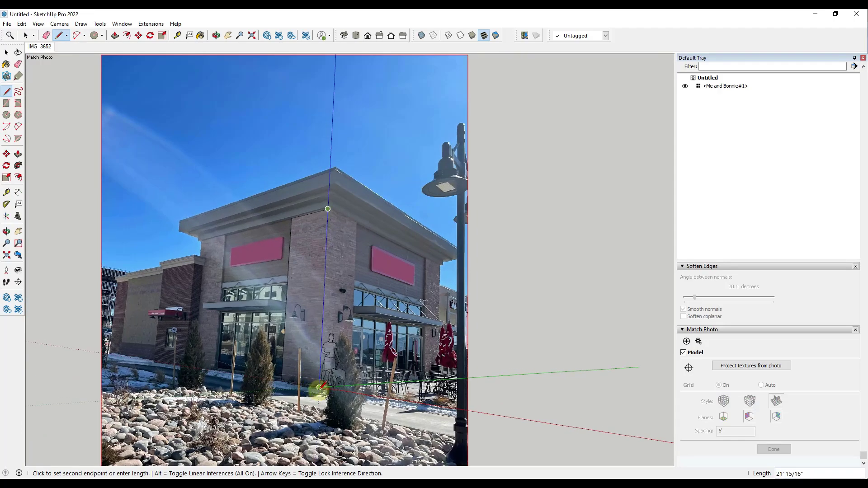
scroll(319, 387, "up", 2)
left_click(320, 386)
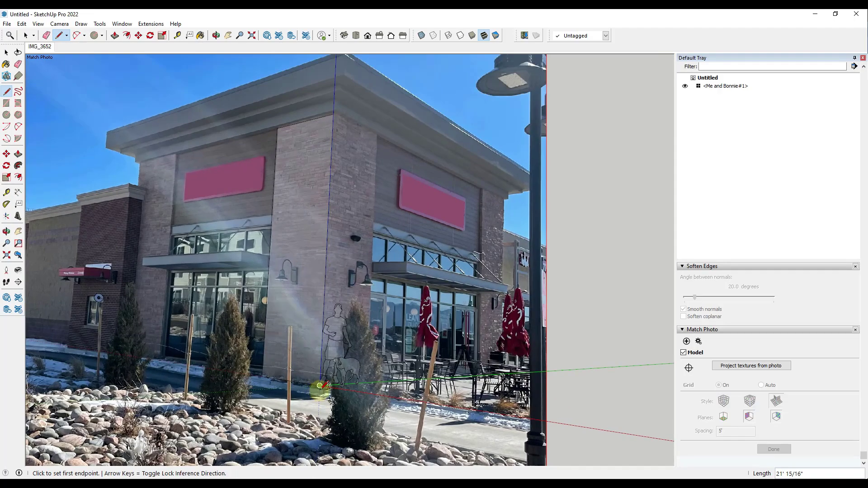
- Trace the corner pillar's right face along its top, outer edge and base back to the origin, about 6' 3" wide
left_click(333, 114)
left_click(376, 135)
left_click(367, 382)
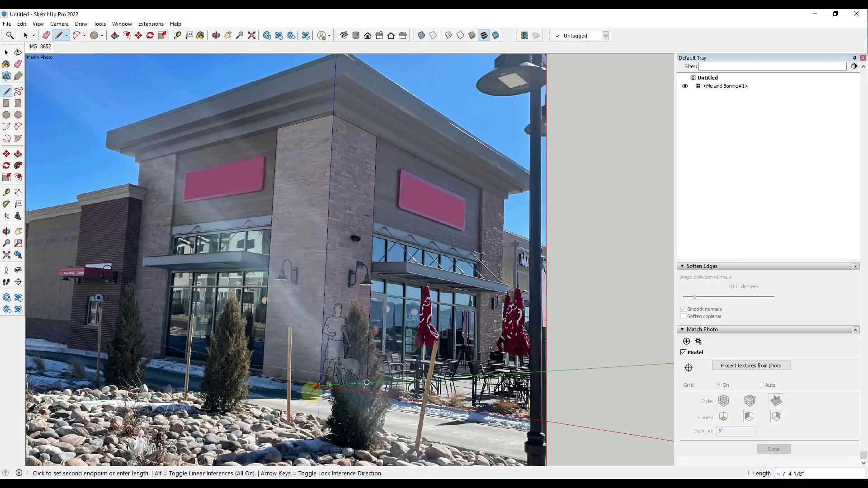
left_click(320, 384)
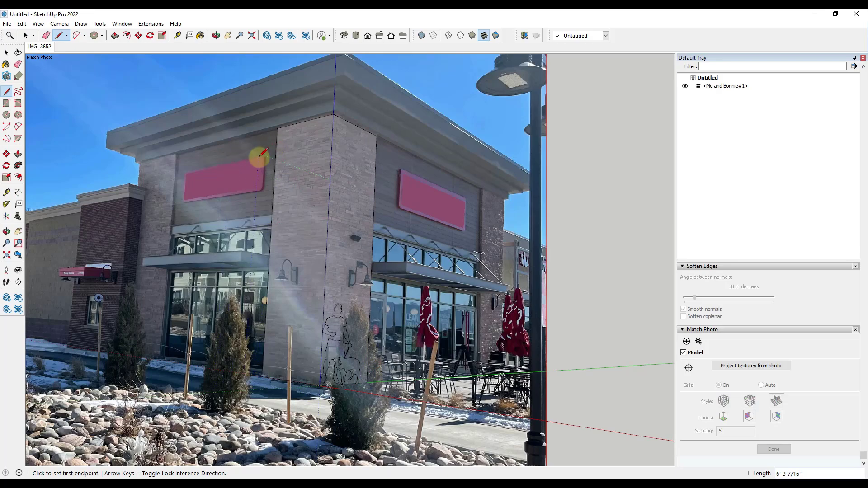
- Trace the left facade's storefront panel from the corner pillar to the outer pillar, about 14' wide, up to the pillar's top
scroll(263, 375, "up", 6)
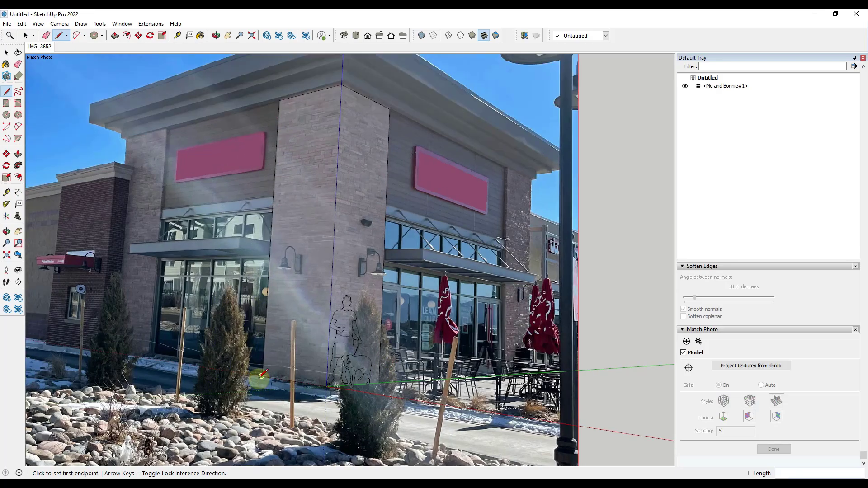
scroll(269, 371, "down", 5)
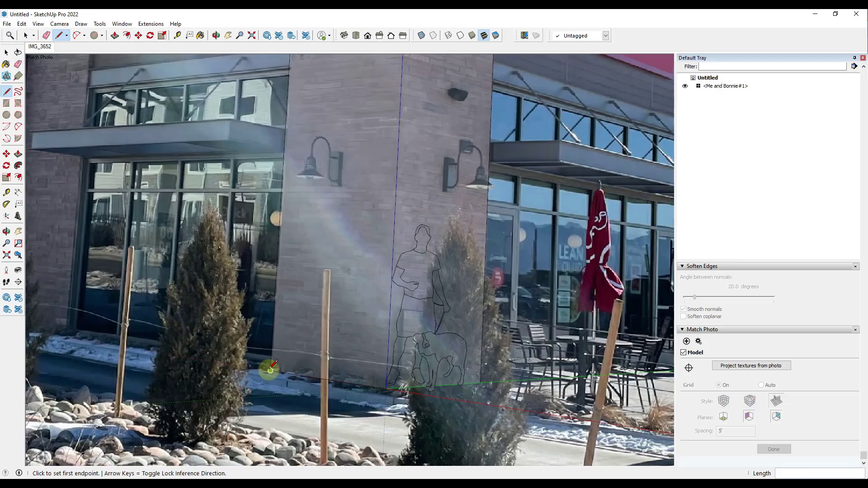
left_click(270, 370)
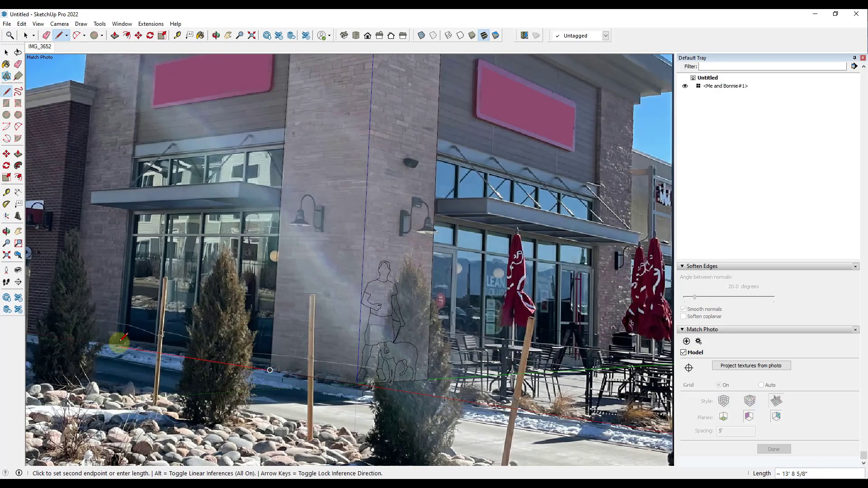
left_click(117, 346)
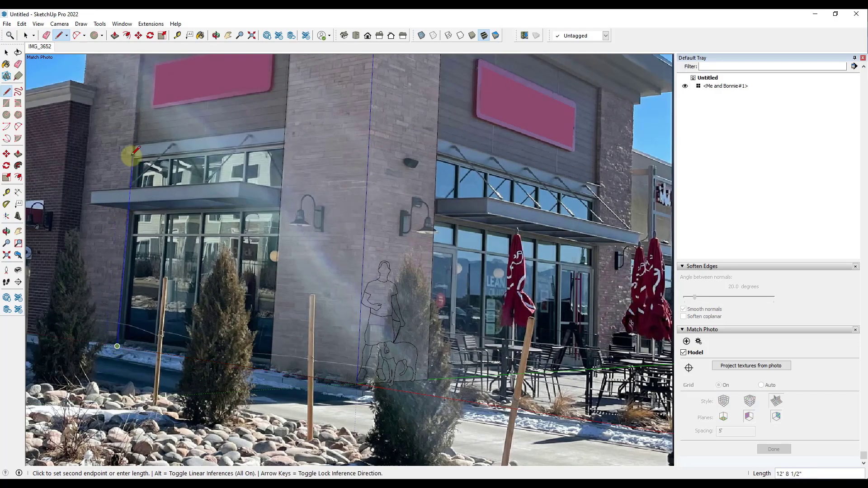
scroll(145, 126, "down", 3)
scroll(154, 104, "up", 3)
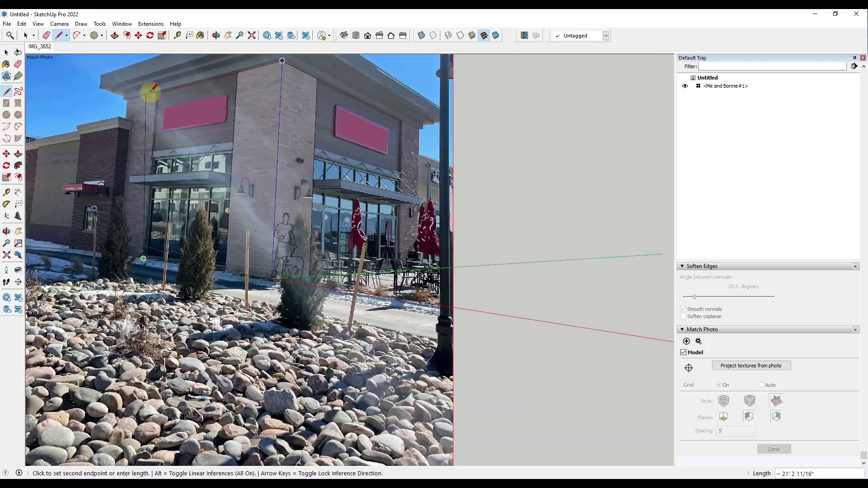
left_click(160, 93)
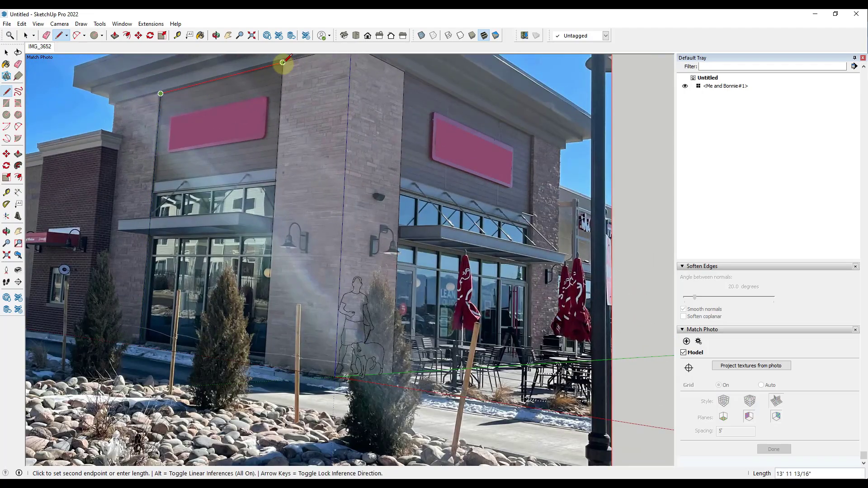
left_click(283, 63)
key("space")
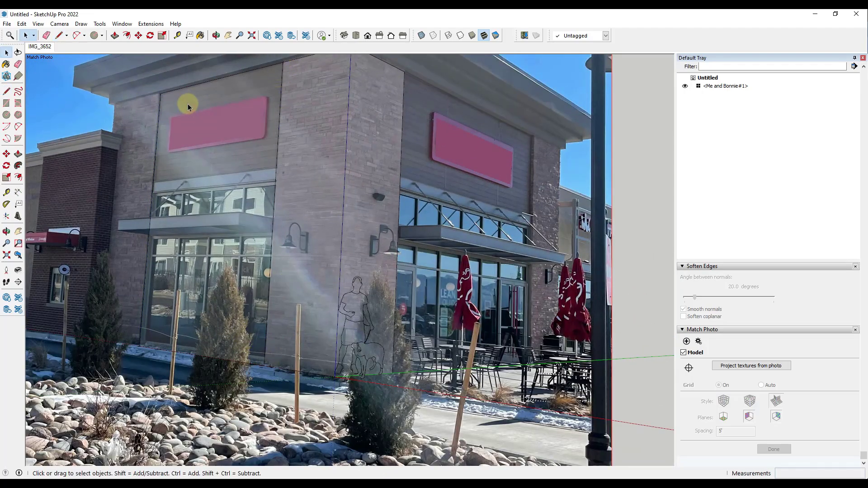
- Push the left facade's storefront panel inward about 2 11/16" to recess it behind the corner pillar
scroll(156, 131, "up", 4)
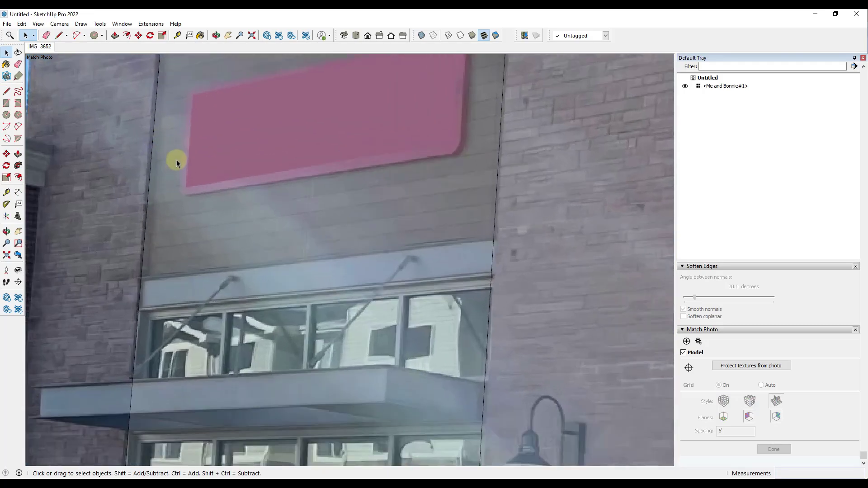
scroll(180, 157, "down", 2)
scroll(180, 157, "down", 1)
key("p")
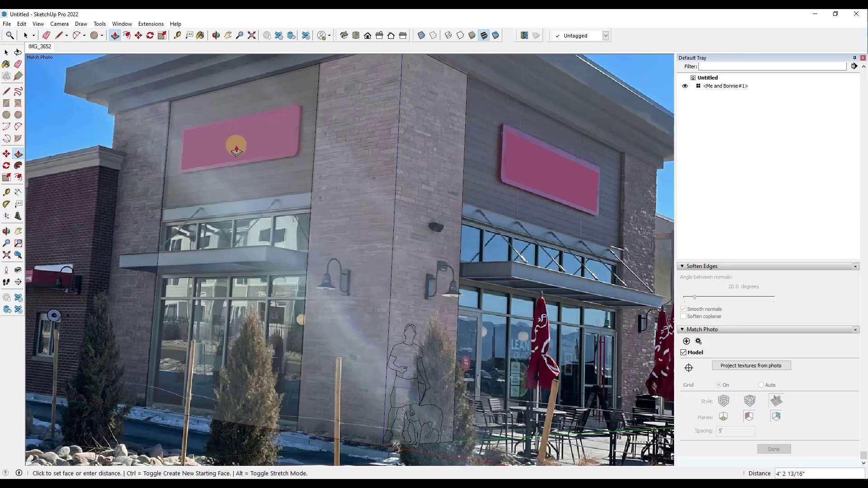
left_click(208, 153)
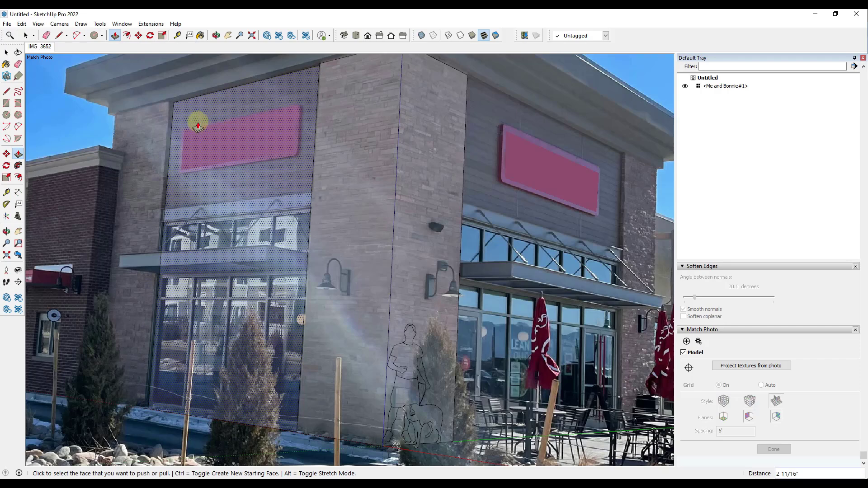
- Trace the left facade's outer pillar beside the recessed panel, with its vertical edge and a top edge along the red axis
key("l")
left_click(173, 102)
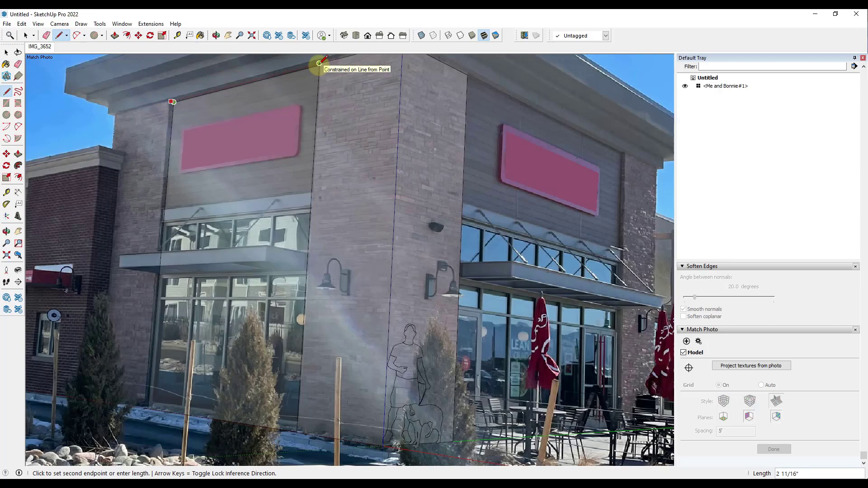
scroll(144, 402, "up", 5)
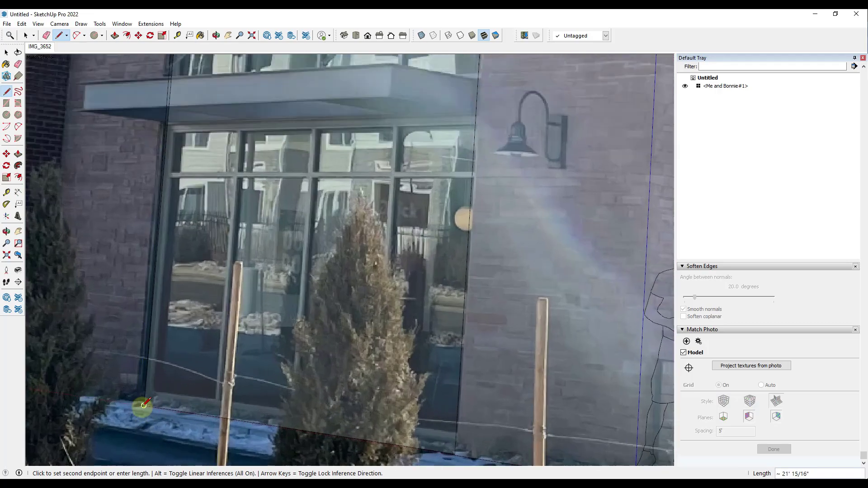
key("Up")
left_click(144, 405)
scroll(147, 403, "down", 5)
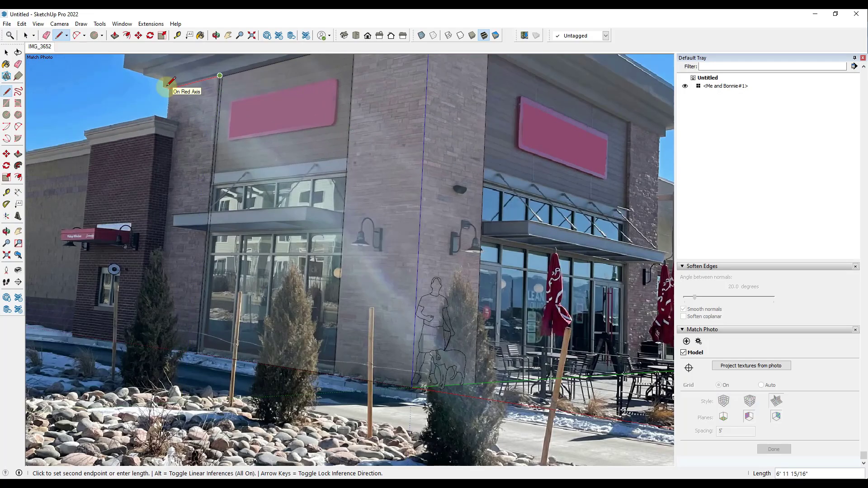
key("Escape")
- Trace the right facade's storefront panel from the corner pillar's top edge, about 21' 10" long, down to the ground line
scroll(291, 130, "down", 3)
left_click(291, 130)
scroll(452, 219, "up", 5)
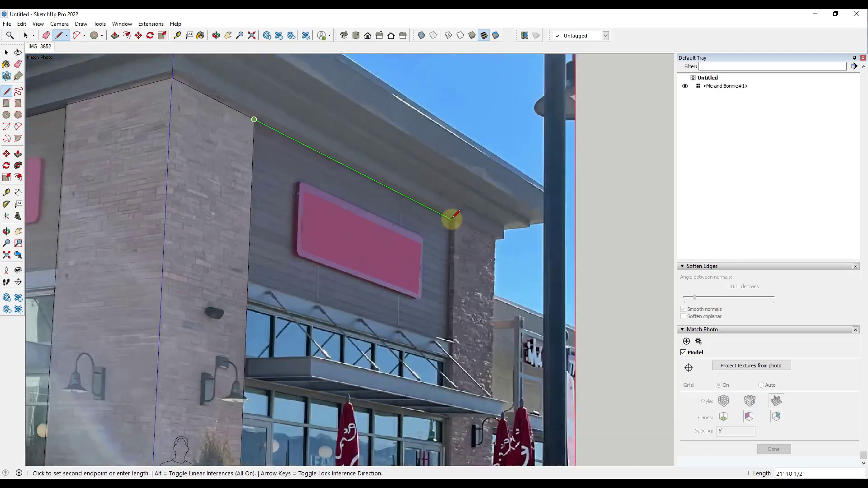
left_click(456, 221)
scroll(453, 219, "down", 5)
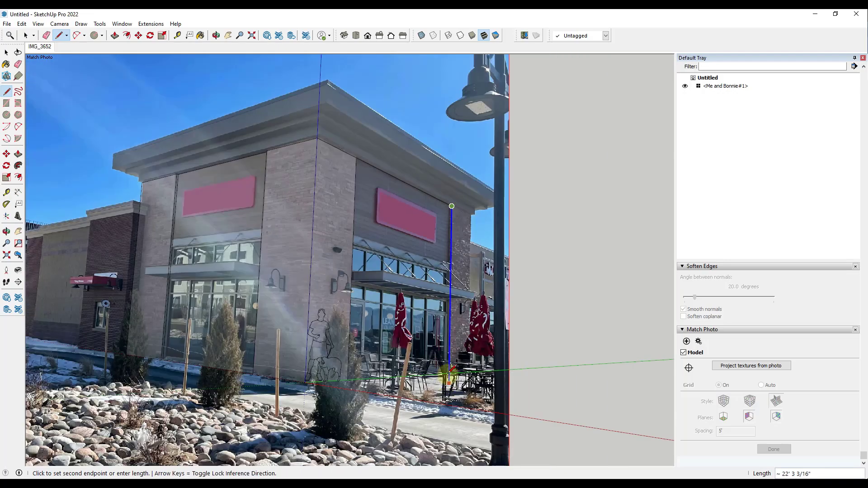
left_click(448, 374)
left_click(347, 380)
- Push the right facade's storefront panel inward so it sits recessed behind the brick pillars
key("space")
key("p")
left_click(421, 239)
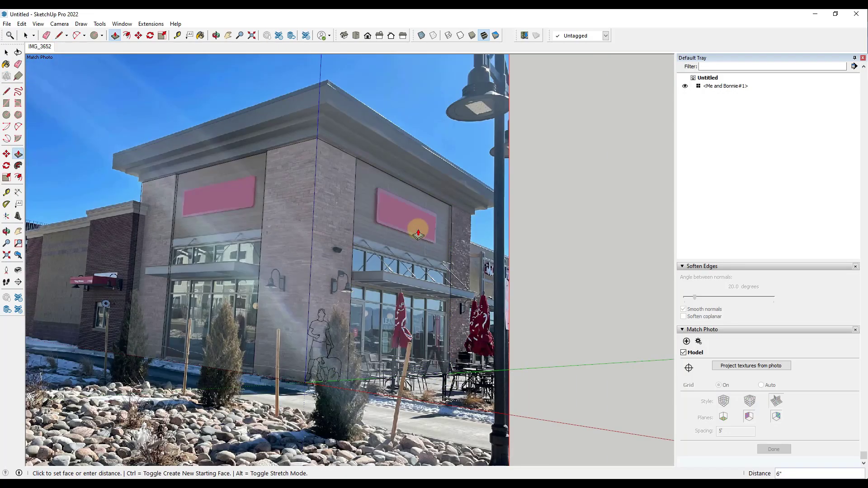
scroll(418, 234, "up", 1)
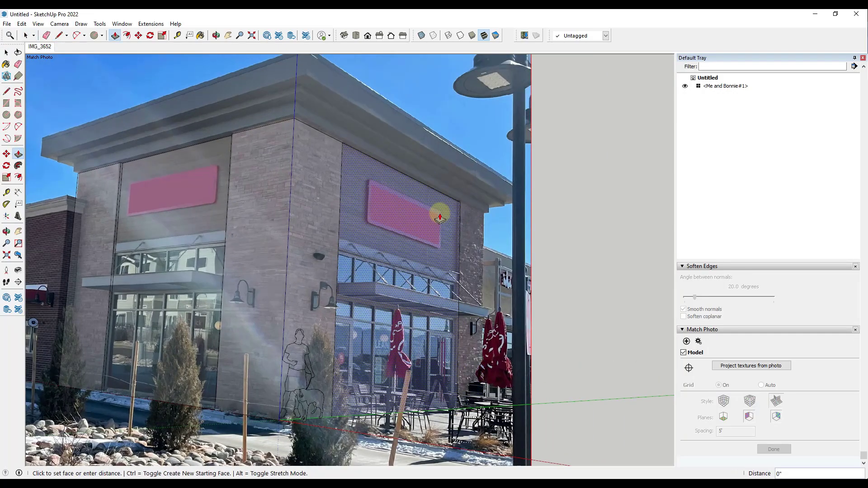
key("space")
- Trace the face of the right facade's outer brick pillar beside the recessed panel, from roof overhang to ground
scroll(462, 206, "up", 2)
key("l")
left_click(455, 207)
left_click(465, 201)
scroll(464, 200, "down", 4)
scroll(462, 382, "up", 6)
left_click(461, 389)
left_click(454, 389)
key("space")
scroll(458, 386, "down", 6)
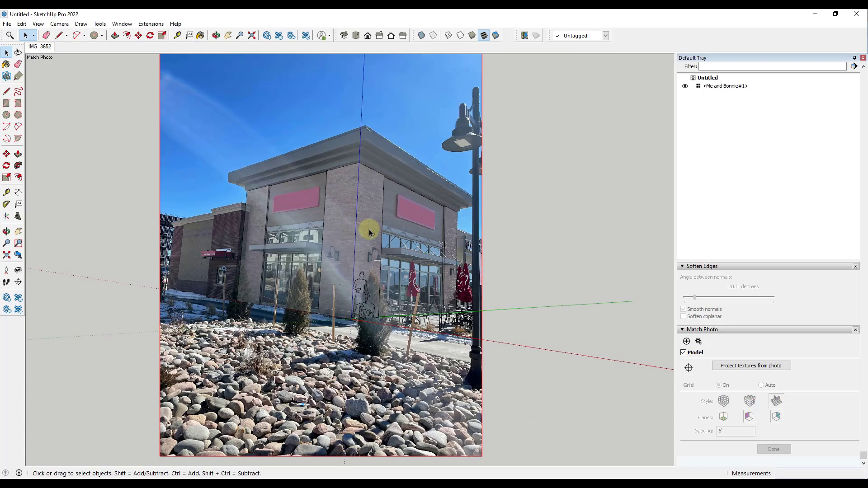
- Orbit out of the matched photo and reverse the right outer pillar's front face and its narrow recess side face
key("o")
left_click_drag(382, 229, 381, 322)
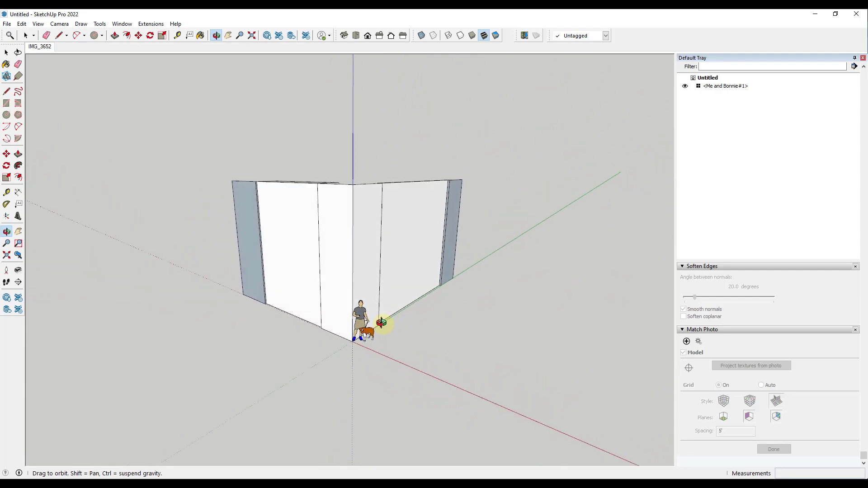
key("space")
scroll(444, 240, "up", 10)
right_click(443, 230)
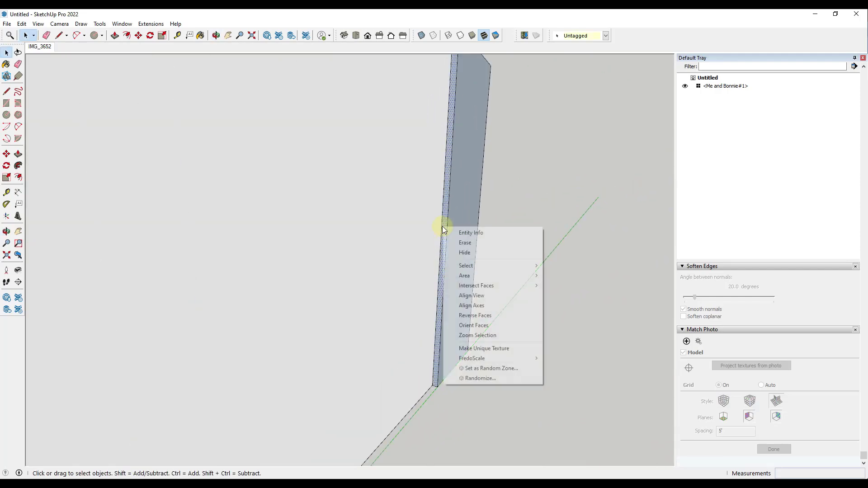
left_click(475, 316)
right_click(462, 232)
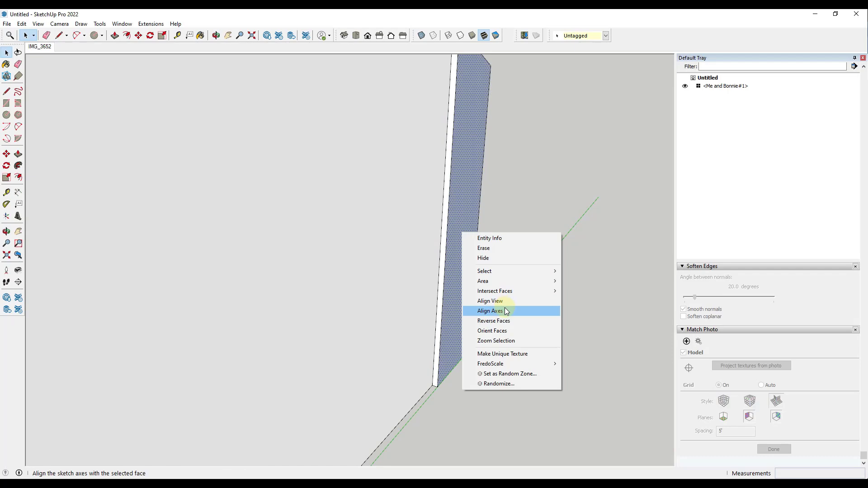
left_click(501, 321)
scroll(521, 215, "down", 10)
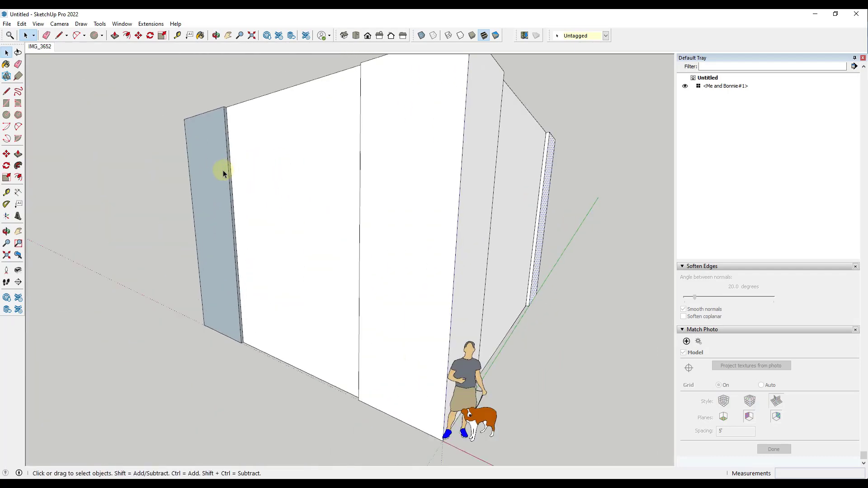
- Reverse the left outer pillar's front face and its narrow recess side face
scroll(224, 175, "up", 6)
right_click(230, 178)
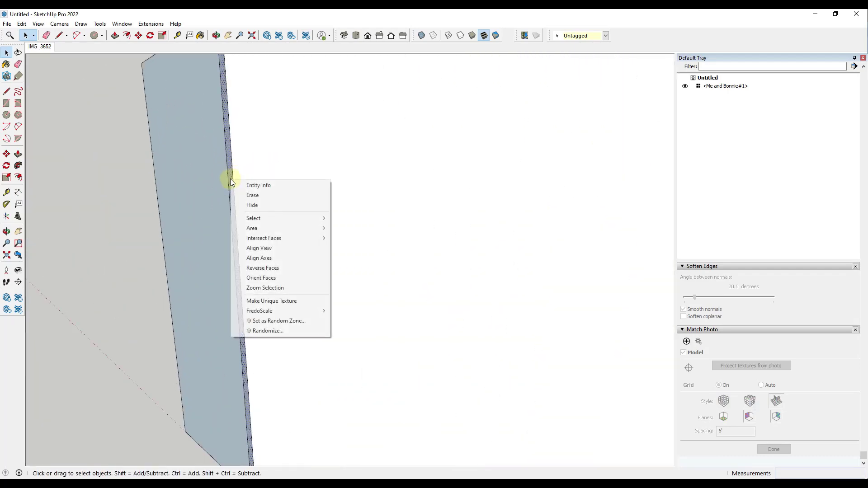
left_click(261, 268)
right_click(199, 213)
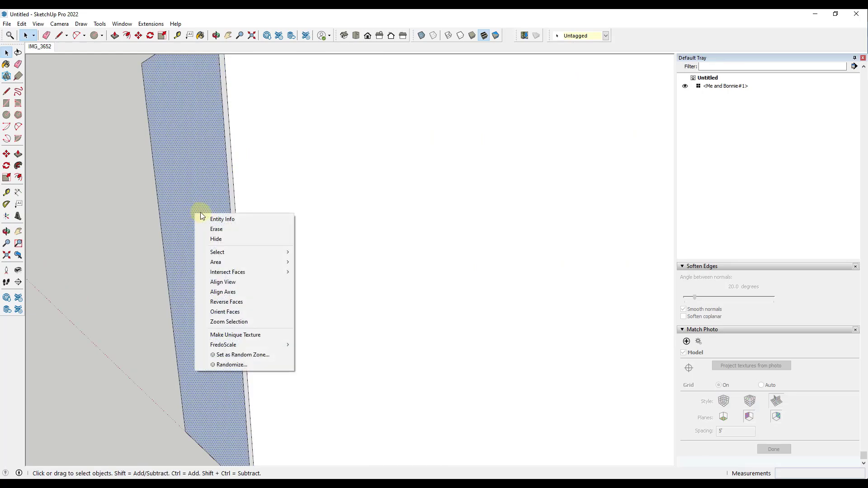
left_click(228, 304)
scroll(300, 223, "down", 8)
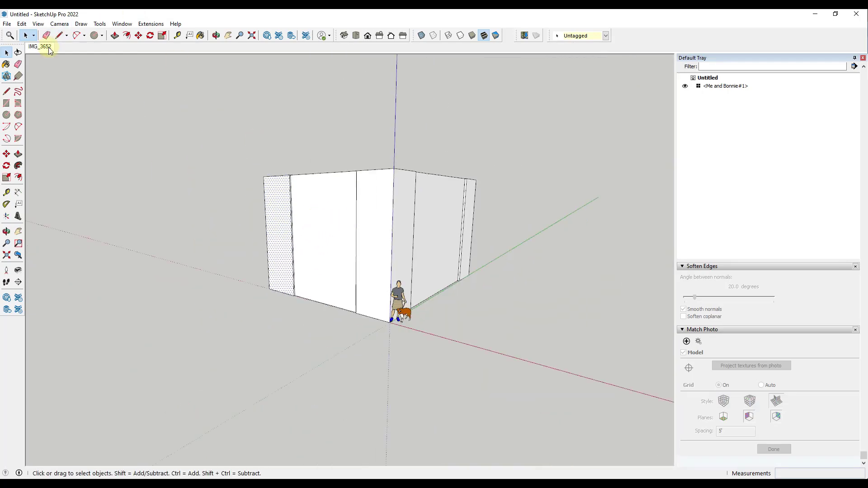
- Project the photo texture onto the left facade's recessed storefront panel without trimming partially visible faces
left_click(49, 48)
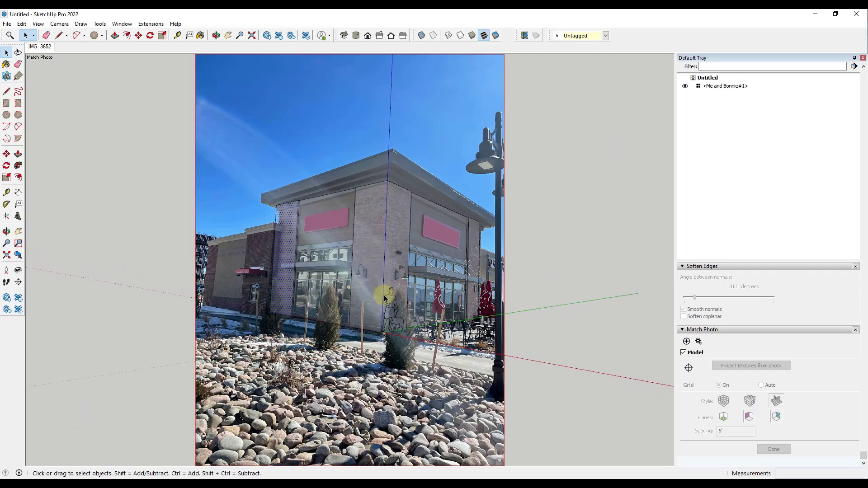
scroll(329, 252, "up", 1)
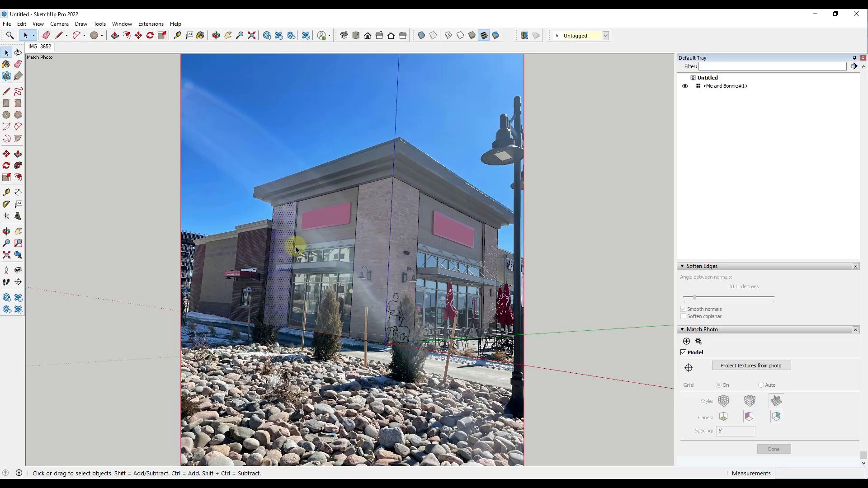
scroll(296, 249, "up", 5)
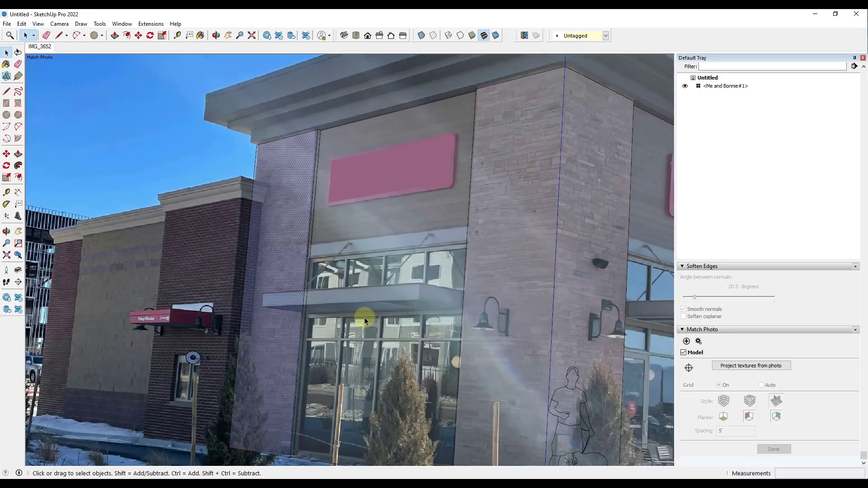
left_click(376, 262)
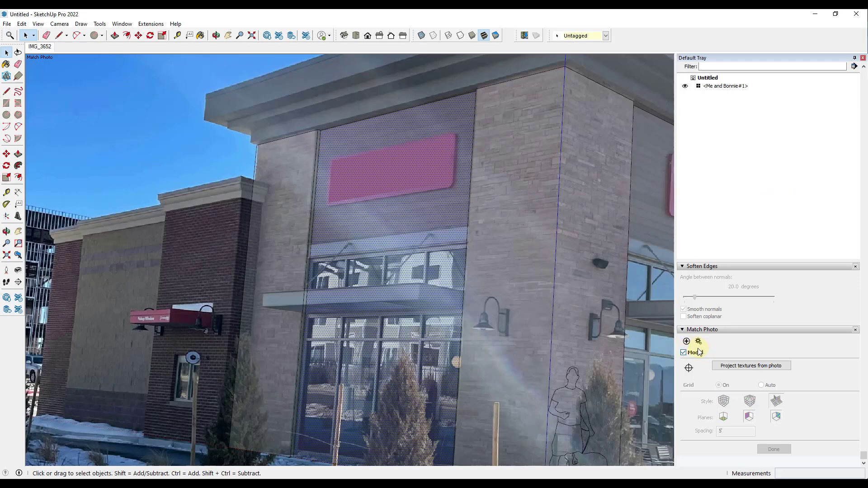
left_click(740, 369)
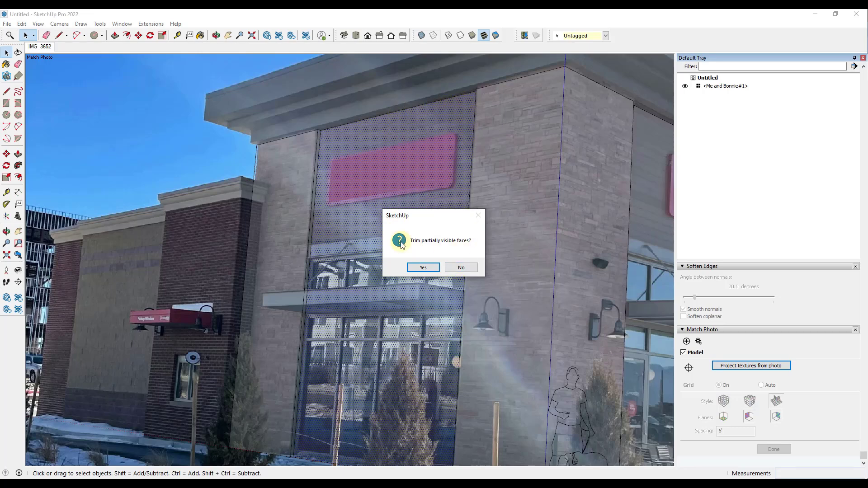
left_click(458, 271)
scroll(439, 250, "down", 5)
middle_click_drag(424, 246, 570, 303)
scroll(412, 237, "up", 7)
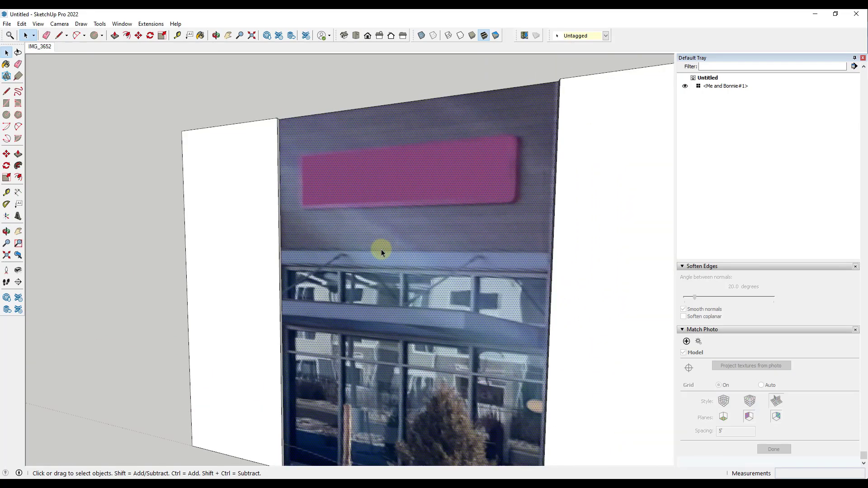
scroll(380, 240, "down", 5)
middle_click_drag(378, 230, 347, 227)
scroll(347, 227, "down", 3)
- Select the brick pillars, their recess sides and the right storefront panel in the matched photo view, and project the photo onto them without trimming
left_click(39, 48)
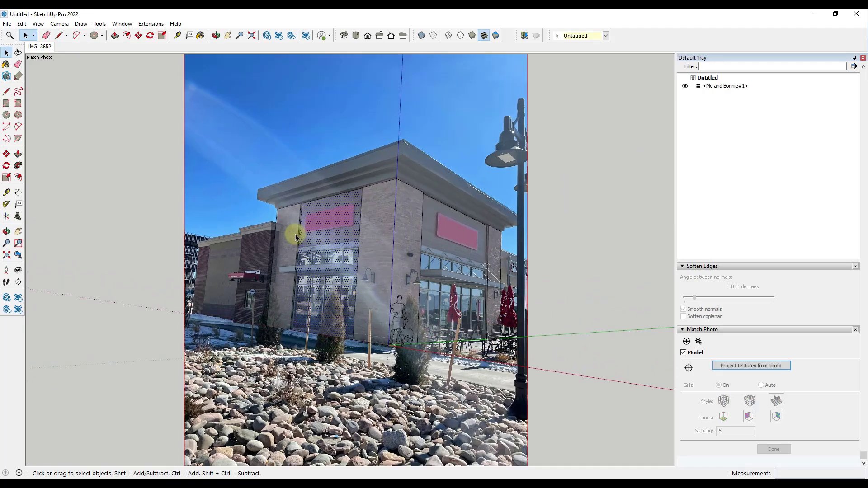
scroll(296, 231, "up", 8)
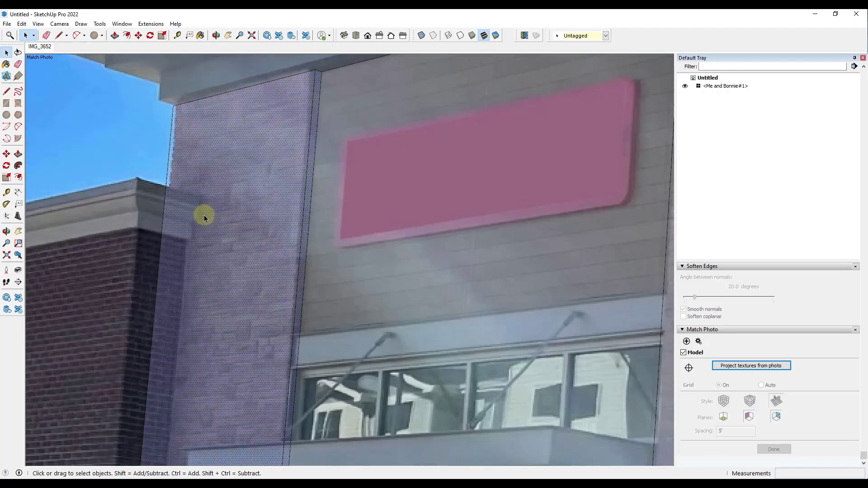
scroll(204, 215, "down", 7)
left_click(411, 209, "ctrl")
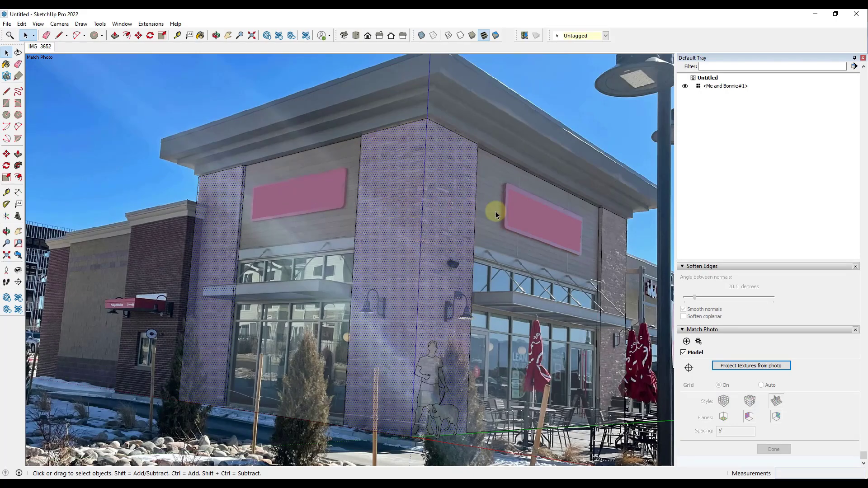
left_click(523, 223, "ctrl")
scroll(587, 252, "up", 5)
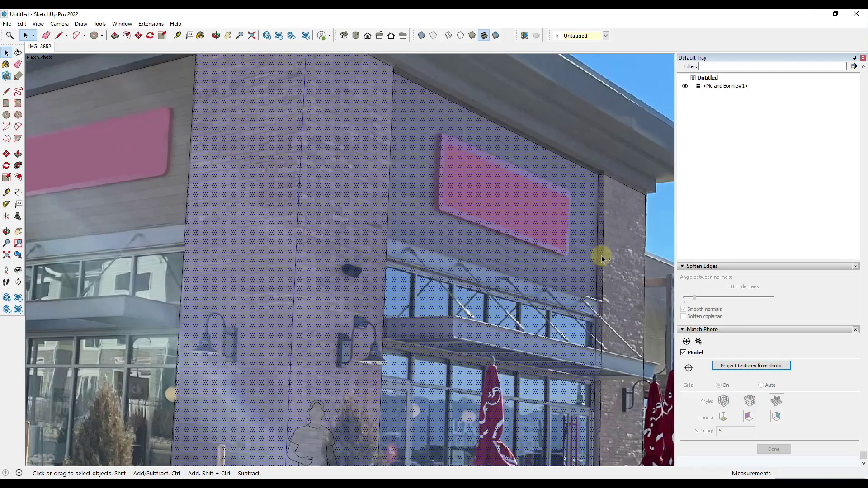
scroll(600, 253, "down", 6)
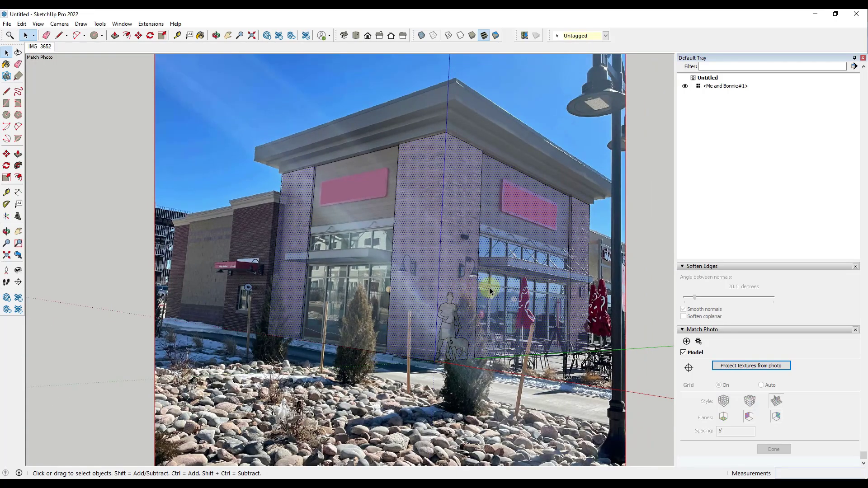
scroll(458, 266, "up", 2)
scroll(458, 266, "down", 2)
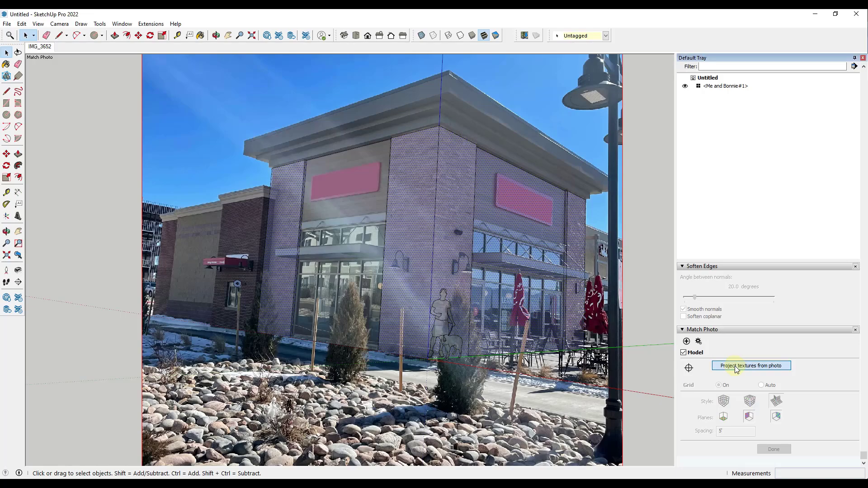
left_click(736, 368)
left_click(461, 268)
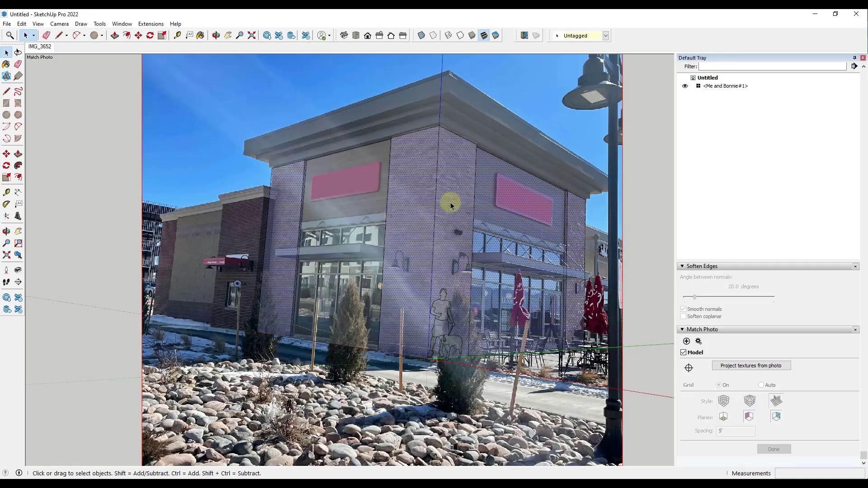
- Examine the photo-textured facades from several angles and compare them with the matched photo view
middle_click_drag(494, 214, 469, 288)
scroll(443, 224, "down", 4)
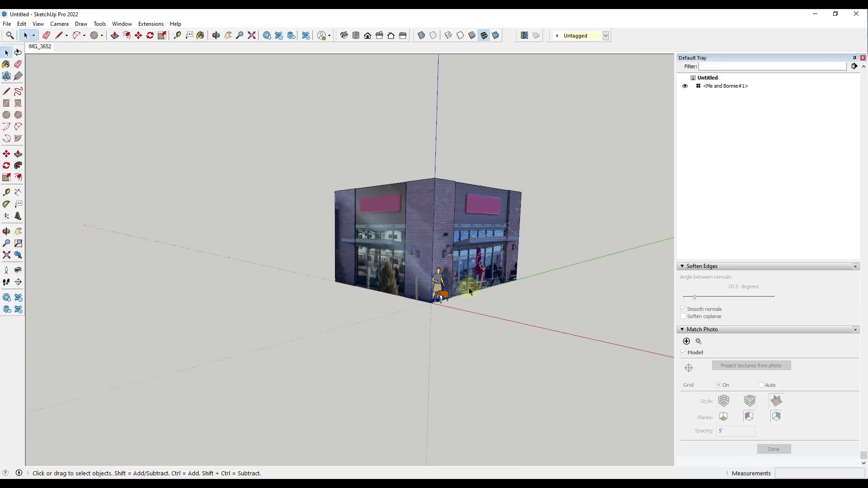
scroll(471, 274, "up", 3)
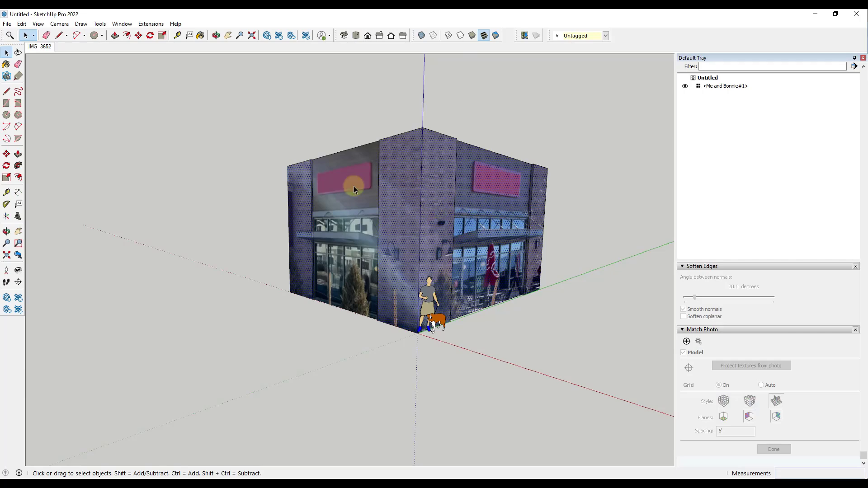
left_click(38, 48)
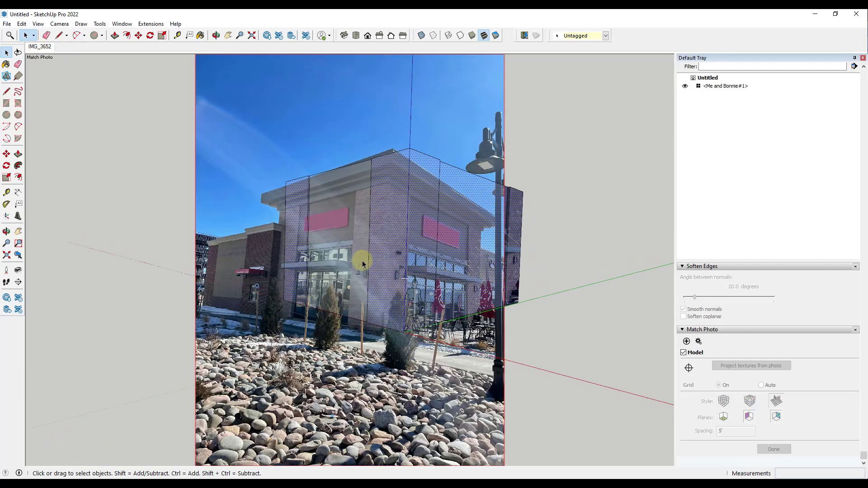
left_click_drag(389, 195, 382, 194)
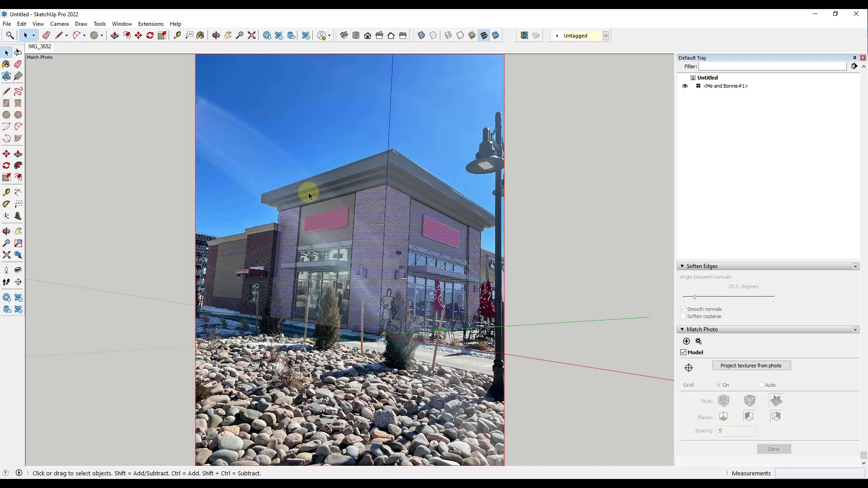
scroll(378, 145, "up", 3)
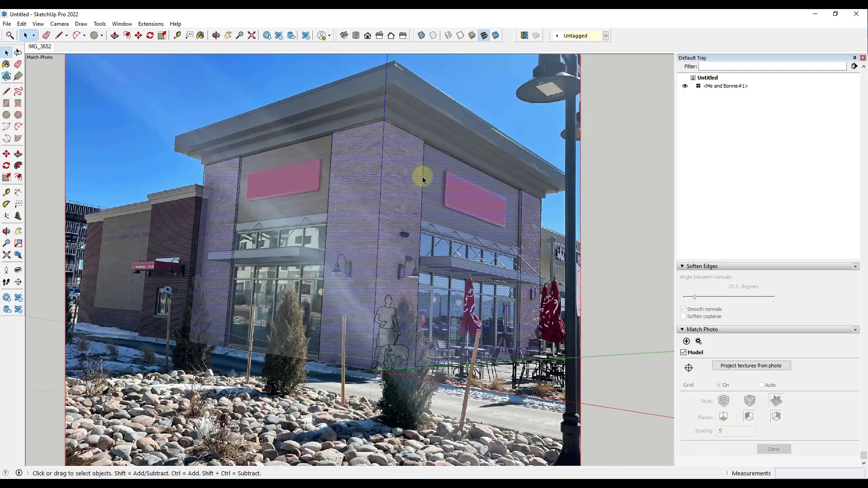
middle_click_drag(399, 236, 403, 267)
scroll(403, 264, "down", 5)
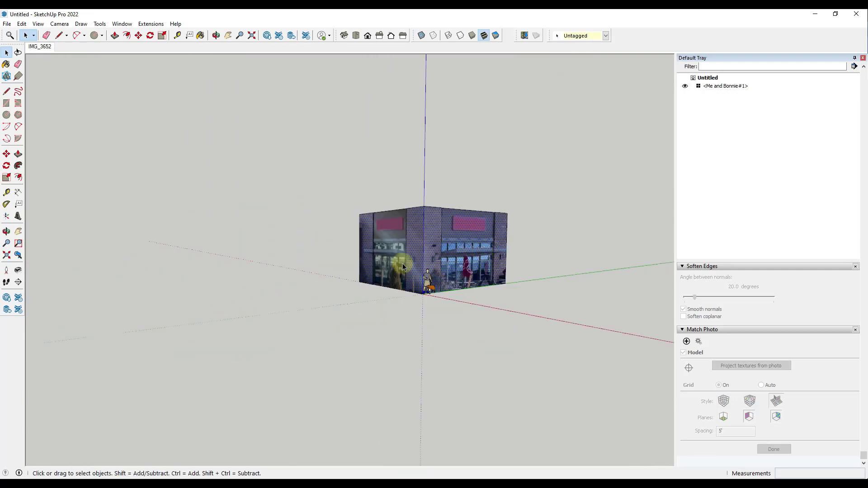
middle_click_drag(340, 294, 259, 311)
key("space")
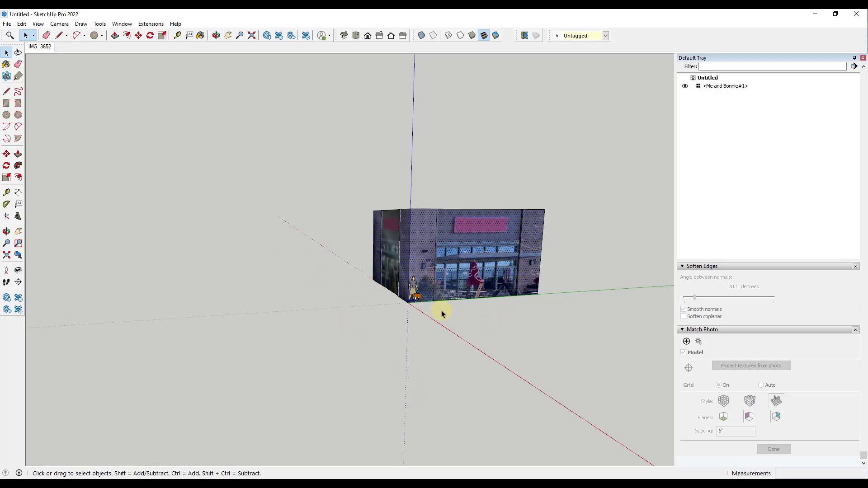
scroll(517, 251, "up", 5)
scroll(373, 258, "up", 1)
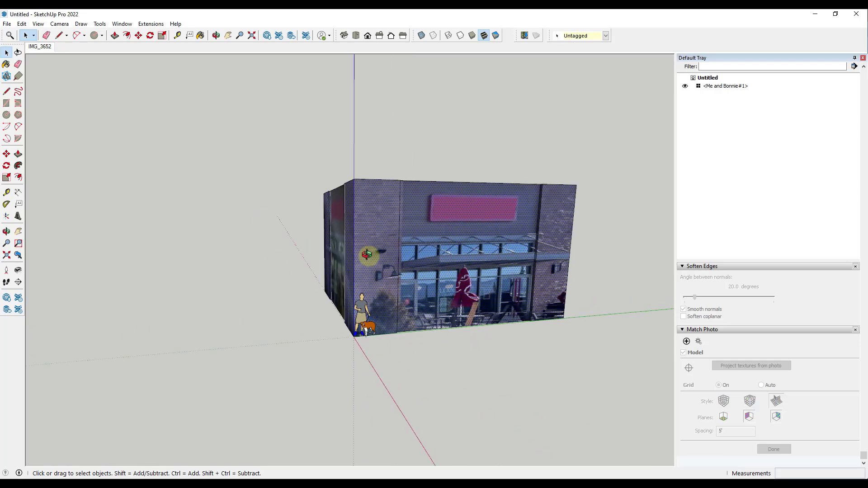
middle_click_drag(372, 257, 498, 241)
scroll(513, 232, "down", 3)
middle_click_drag(345, 248, 410, 244)
scroll(393, 241, "up", 5)
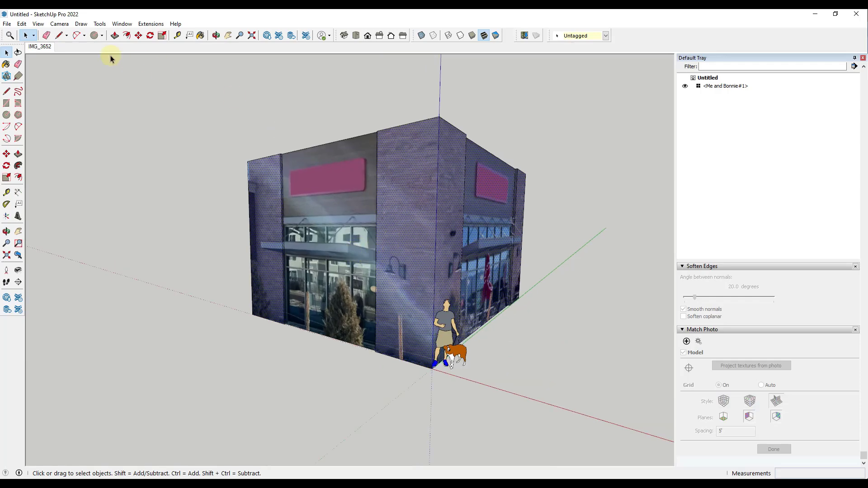
- Draw a horizontal line across the left facade's recessed storefront panel along the canopy's lower edge
left_click(41, 47)
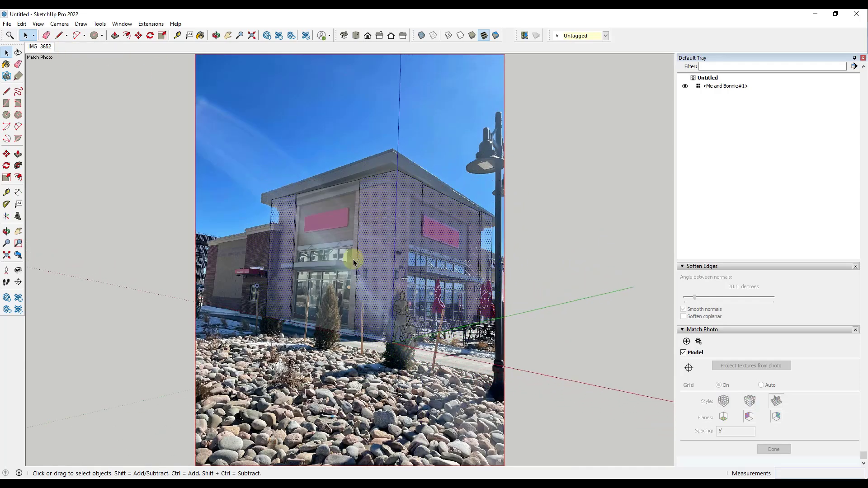
scroll(344, 273, "up", 6)
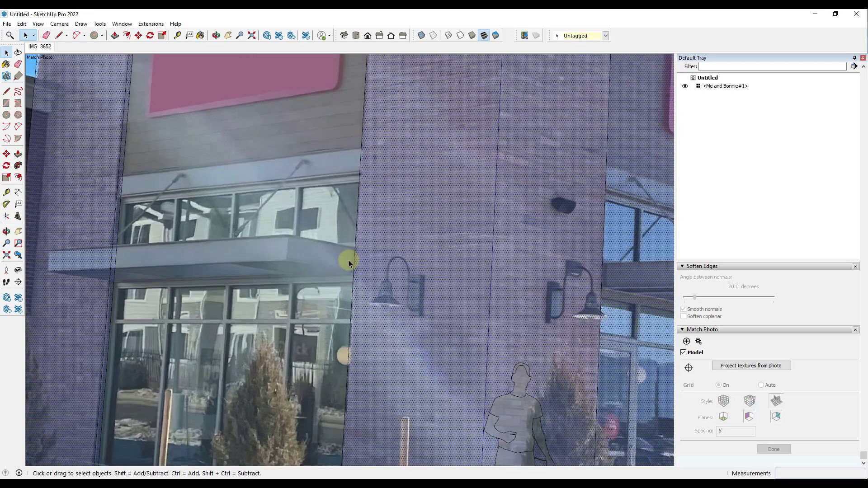
left_click(114, 284)
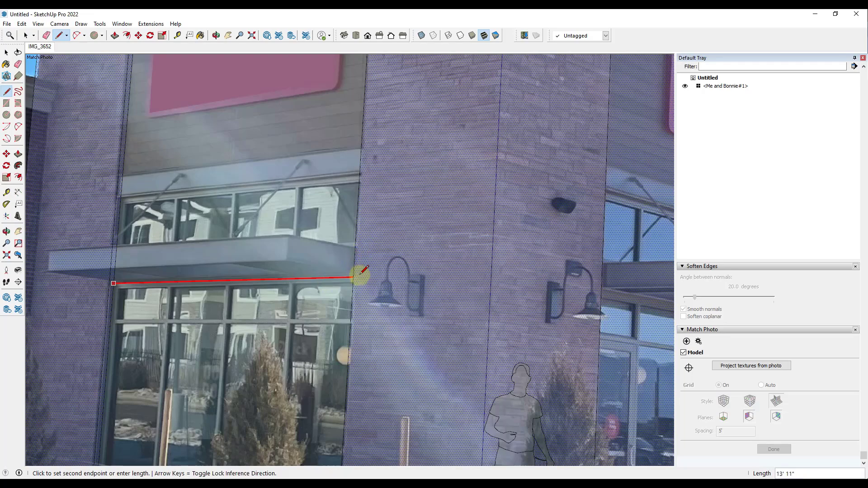
left_click(221, 277)
scroll(411, 285, "up", 3)
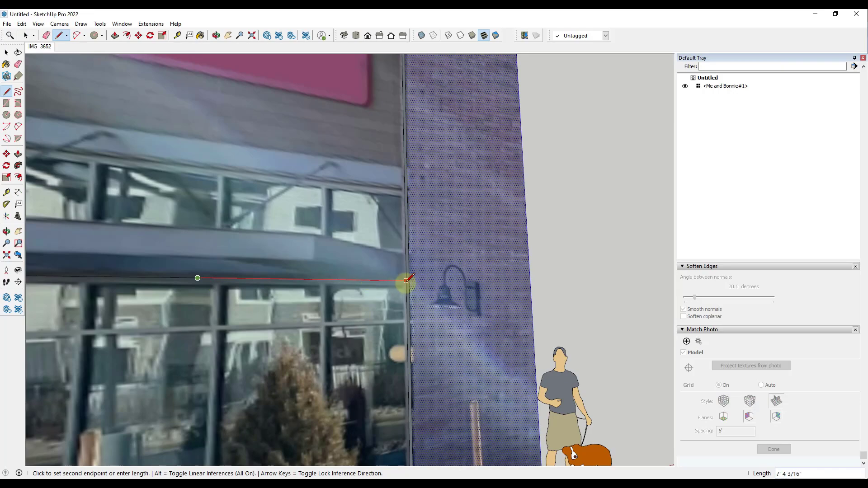
left_click(406, 281)
key("space")
- Draw a vertical edge about 1' high and the canopy's upper edge across the left storefront panel, closing the canopy outline
left_click(38, 46)
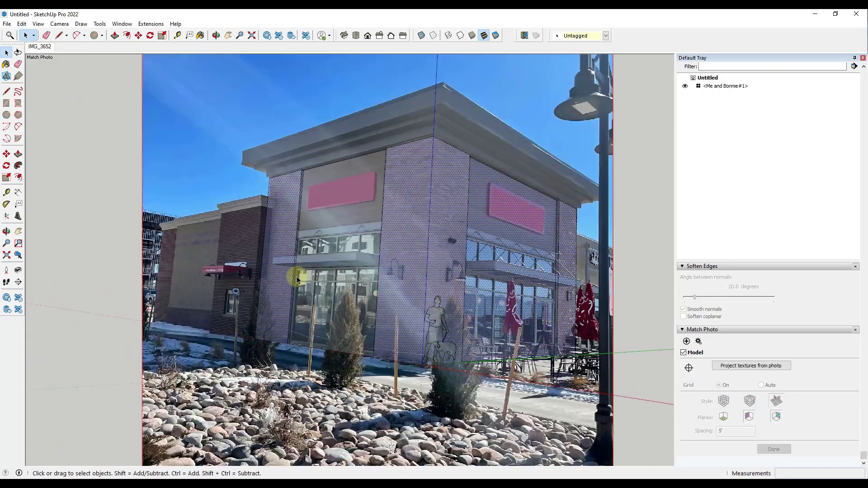
scroll(296, 276, "up", 5)
key("l")
left_click(290, 262)
left_click(293, 236)
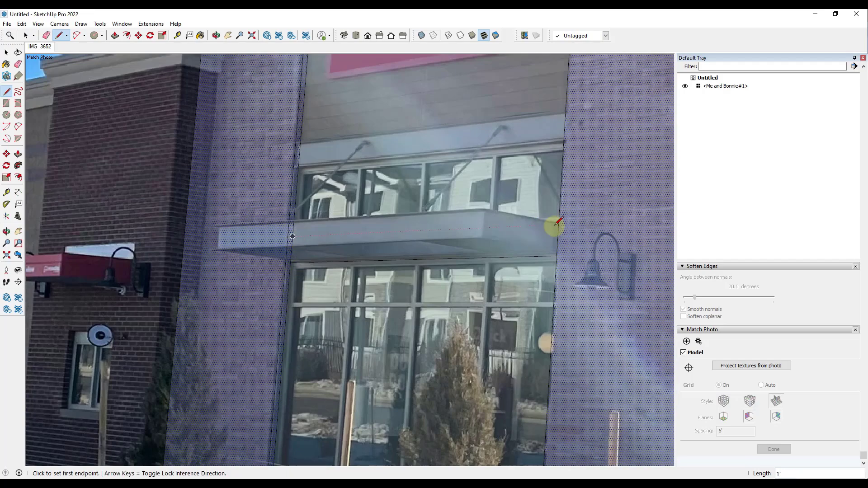
left_click(292, 236)
middle_click_drag(455, 229, 295, 251)
scroll(519, 236, "up", 2)
left_click(485, 225)
- Pull the left storefront's canopy face outward about 3' 7" and return to the matched photo view
middle_click_drag(349, 248, 221, 244)
key("p")
left_click(222, 242)
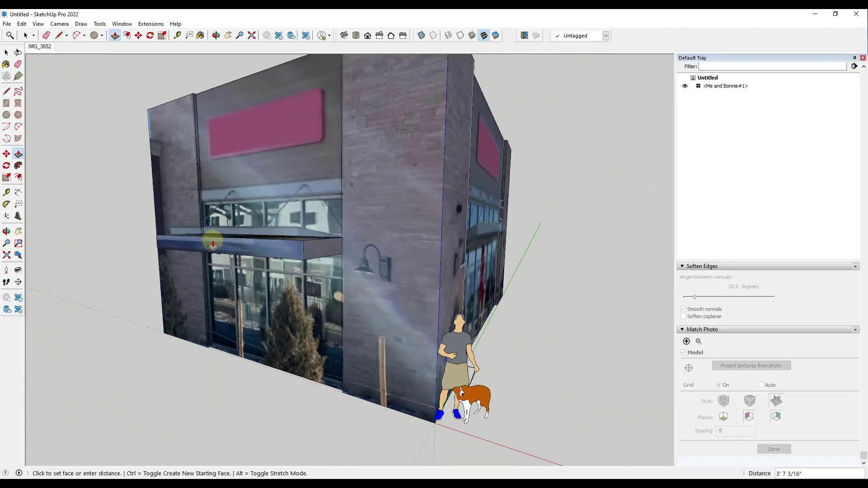
left_click(213, 240)
left_click(40, 46)
key("space")
- Paint the exposed faces of the left storefront's canopy, including its underside, with the dark gray Color M06
middle_click_drag(341, 266, 364, 248)
scroll(425, 226, "down", 4)
scroll(410, 244, "up", 2)
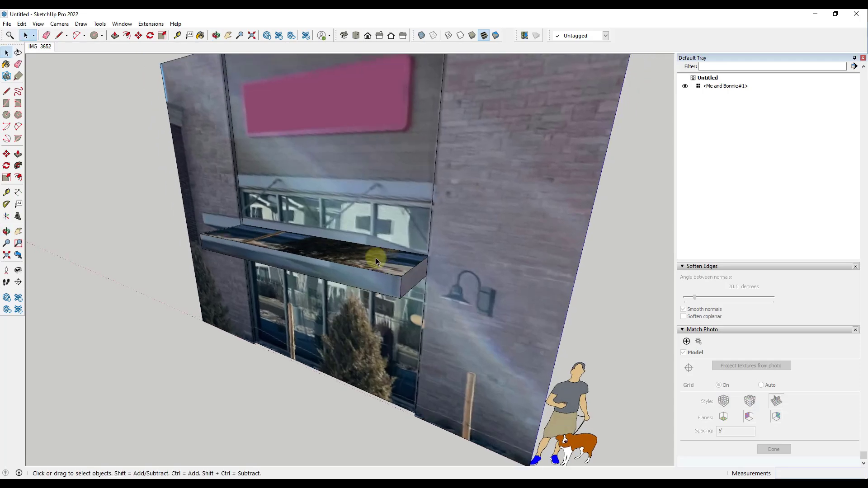
scroll(375, 257, "up", 3)
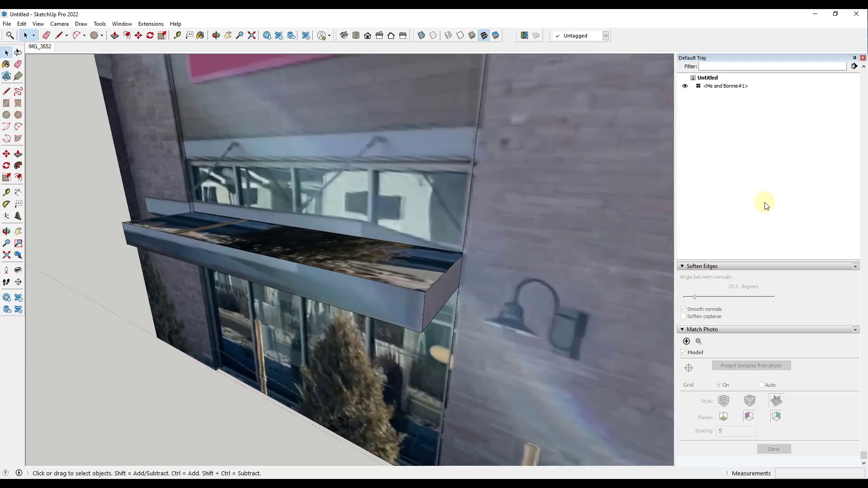
scroll(765, 205, "up", 5)
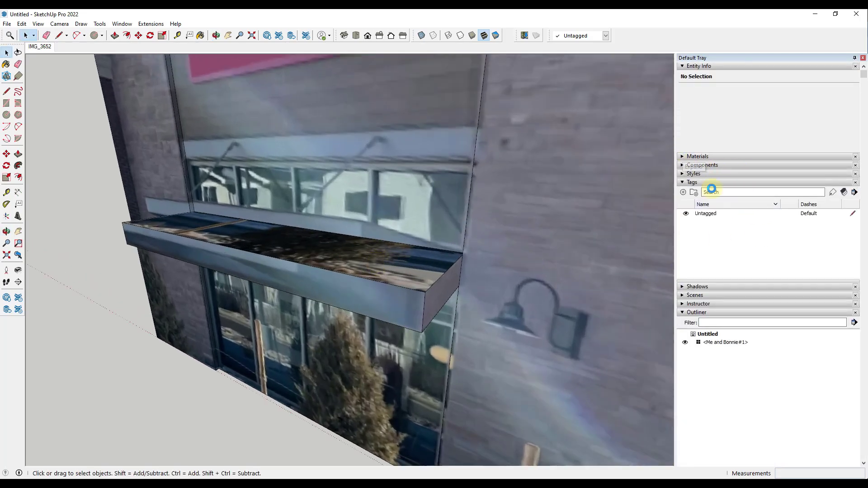
left_click(738, 216)
left_click(739, 247)
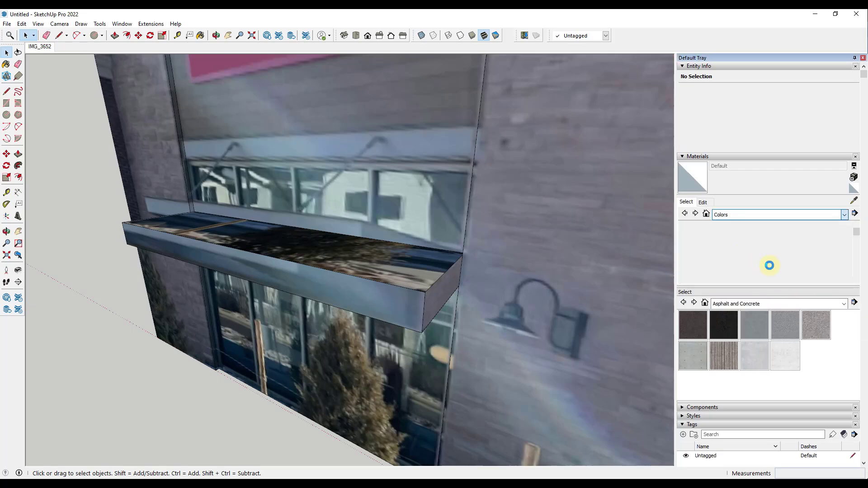
scroll(799, 262, "down", 5)
left_click(756, 254)
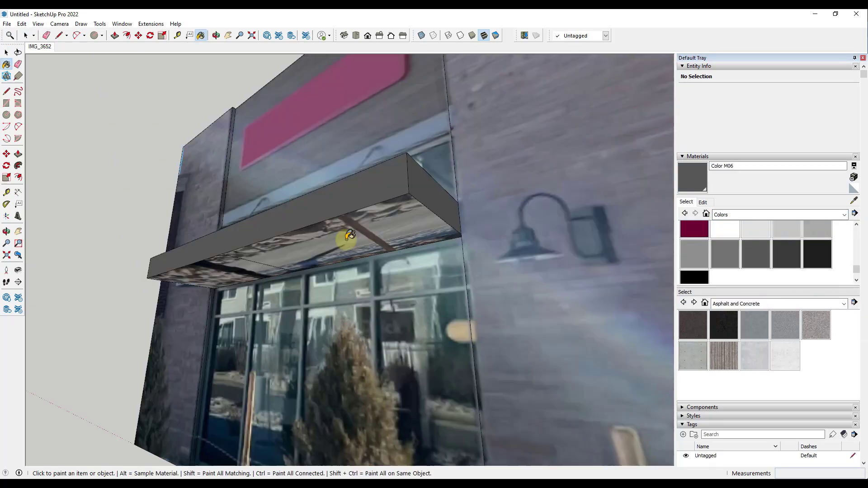
left_click(274, 222)
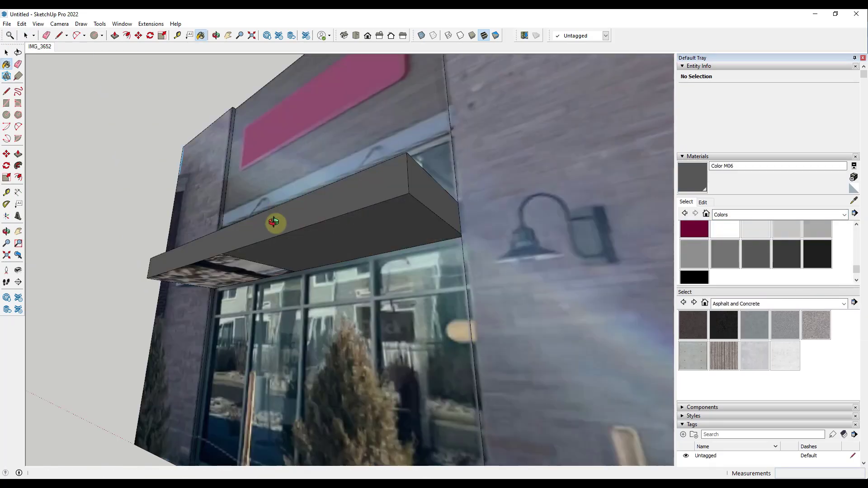
middle_click_drag(274, 222, 227, 248)
left_click(256, 266)
key("space")
- Examine the painted canopy and both textured facades from several angles
middle_click_drag(364, 233, 314, 239)
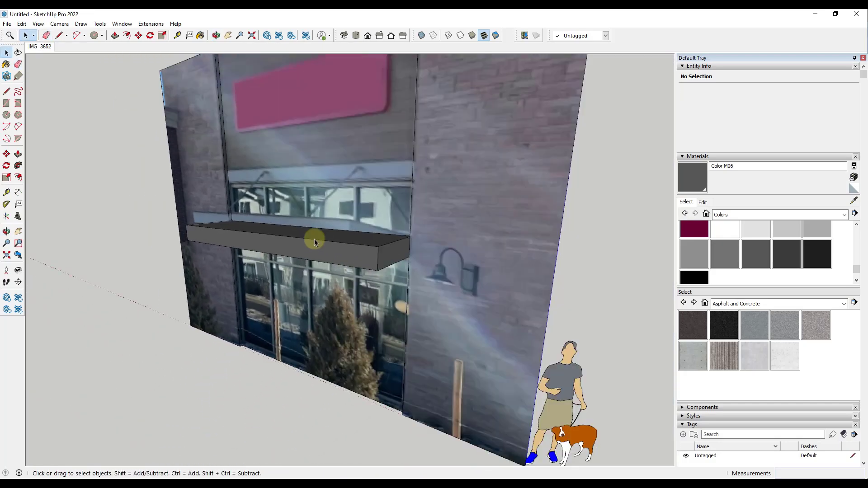
scroll(314, 239, "down", 5)
middle_click_drag(486, 257, 407, 212)
scroll(460, 210, "up", 3)
middle_click_drag(479, 217, 522, 241)
scroll(452, 243, "down", 3)
scroll(300, 249, "up", 4)
middle_click_drag(300, 248, 377, 240)
scroll(356, 247, "down", 4)
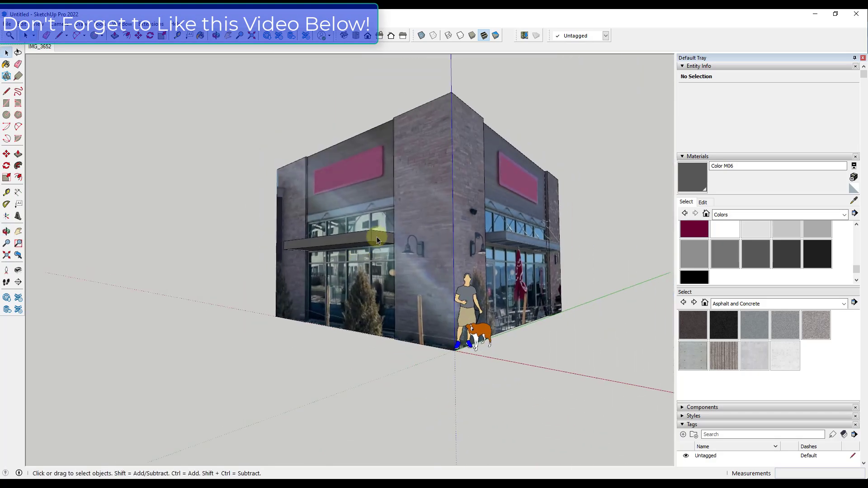
middle_click_drag(454, 269, 394, 276)
scroll(401, 276, "down", 4)
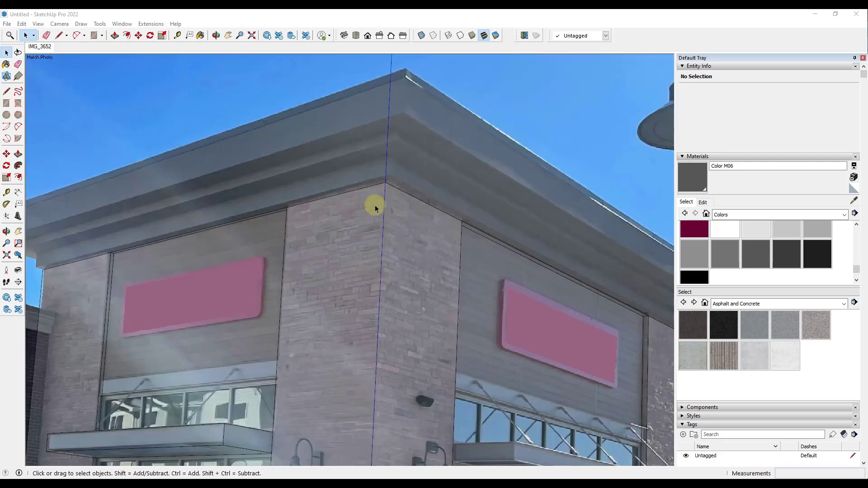
- Draw the roof overhang's lower edges along both facades, about 8" outside the walls, turning back to the wall at the far end
key("l")
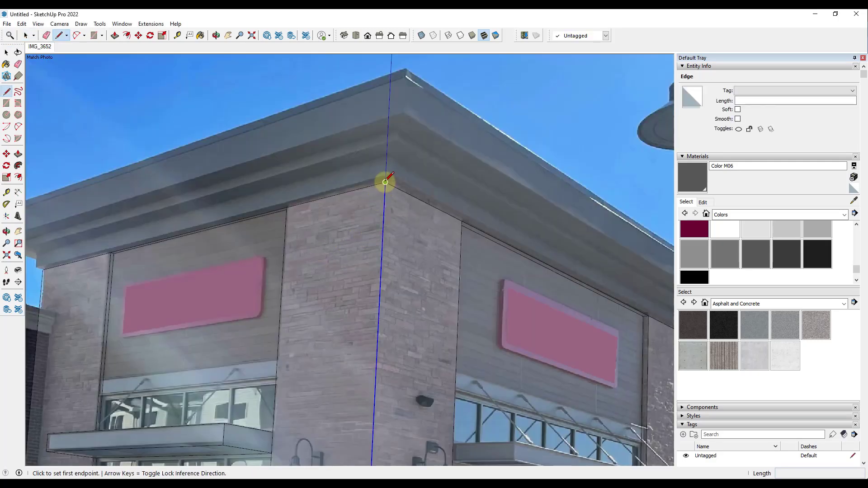
left_click(385, 182)
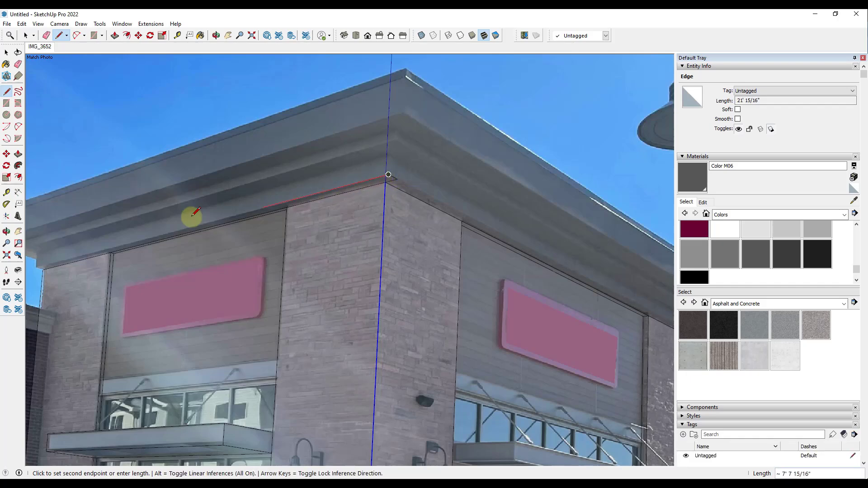
scroll(145, 228, "down", 3)
scroll(72, 254, "up", 3)
left_click(72, 259)
left_click(72, 259)
scroll(364, 196, "down", 2)
left_click(386, 179)
key("Left")
left_click(577, 279)
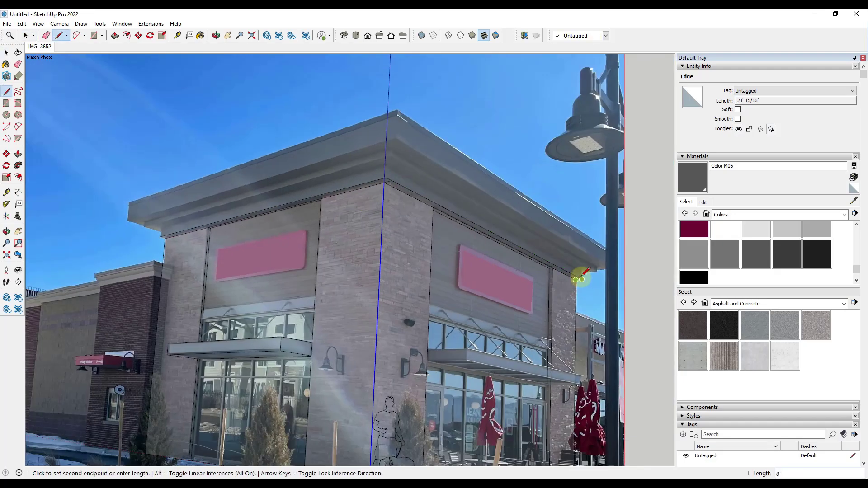
- Draw a rectangle about 27' by 35' 6" over the roof between the overhang's outer endpoints to form the trim border
scroll(393, 178, "down", 4)
mouse_move(393, 178)
middle_mouse_down()
mouse_move(355, 321)
mouse_move(412, 250)
middle_mouse_up()
key("e")
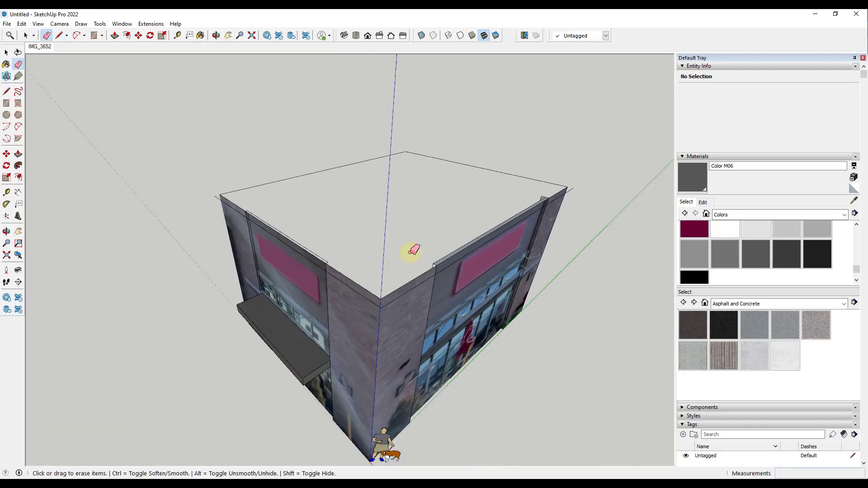
scroll(412, 250, "down", 2)
key("r")
left_click(267, 210)
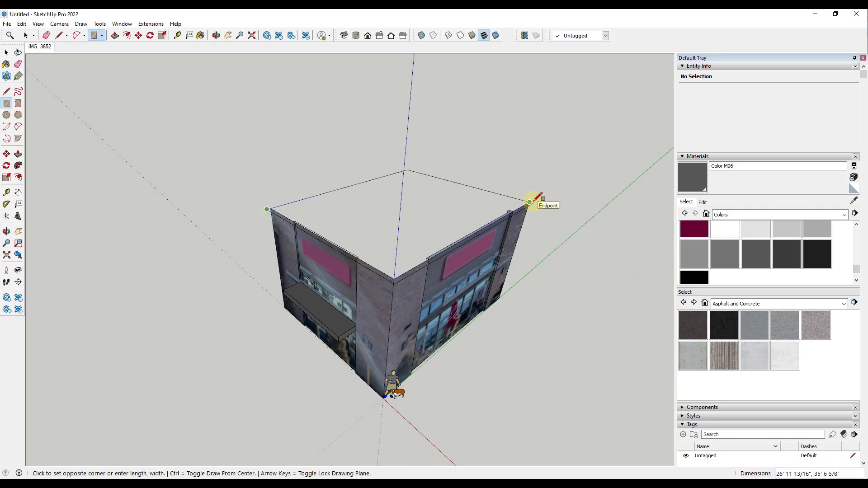
scroll(529, 202, "up", 1)
left_click(533, 202)
key("space")
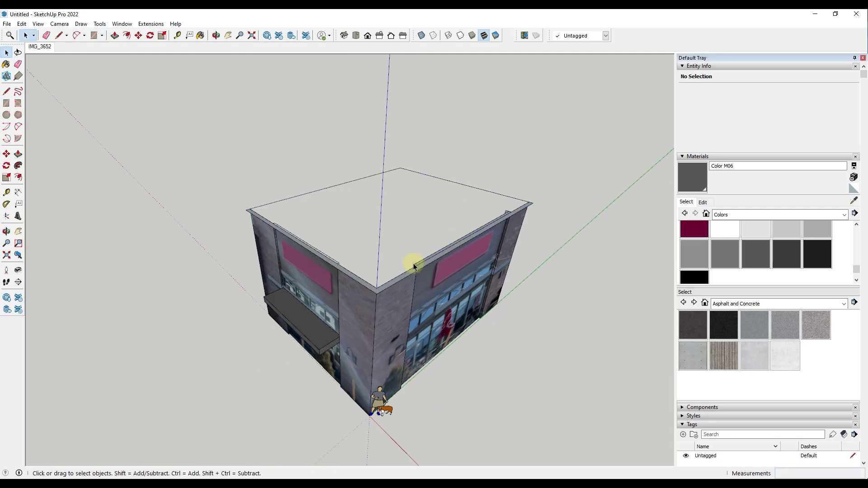
- In the matched photo view, pull the roof overhang border up about 12" as the cornice's lowest tier
left_click(40, 47)
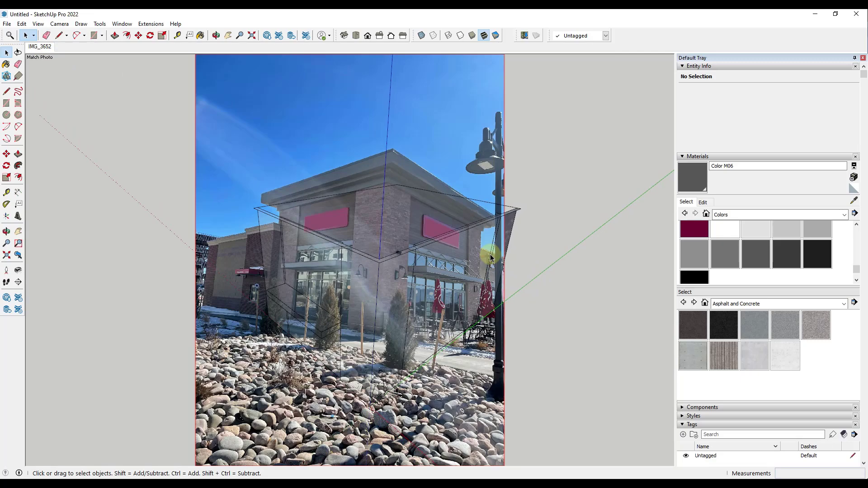
scroll(387, 198, "up", 5)
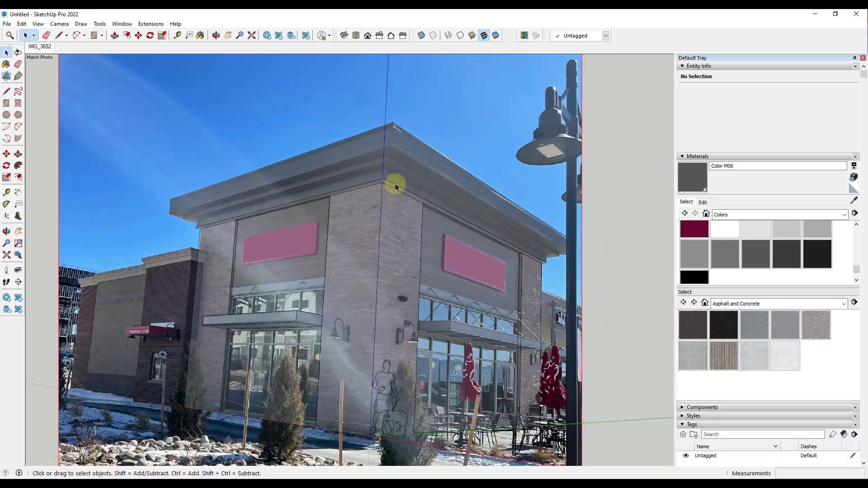
key("p")
left_click(388, 179)
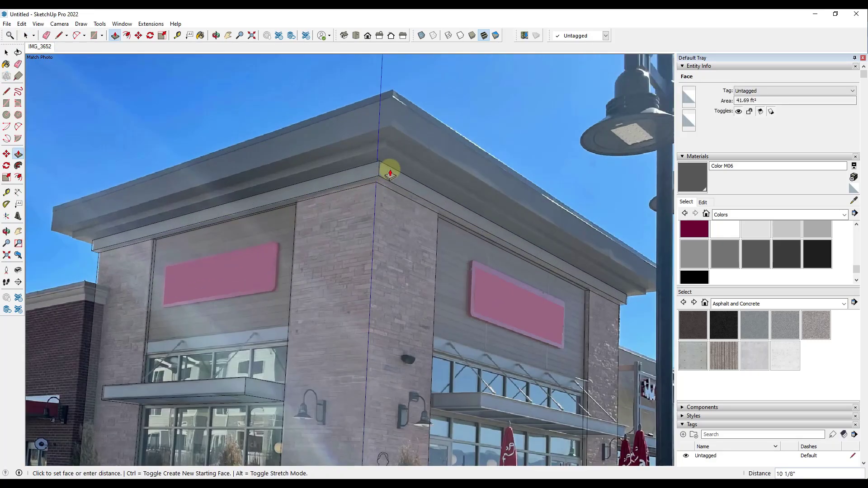
left_click(389, 171)
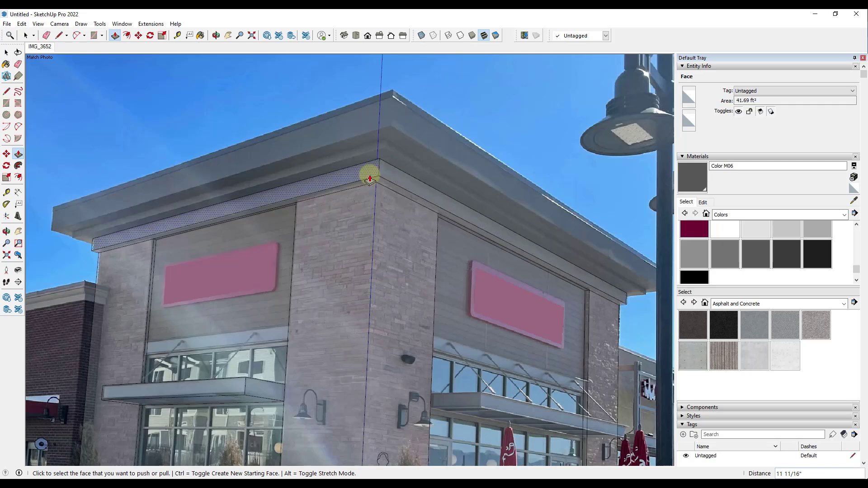
key("space")
left_click(382, 168)
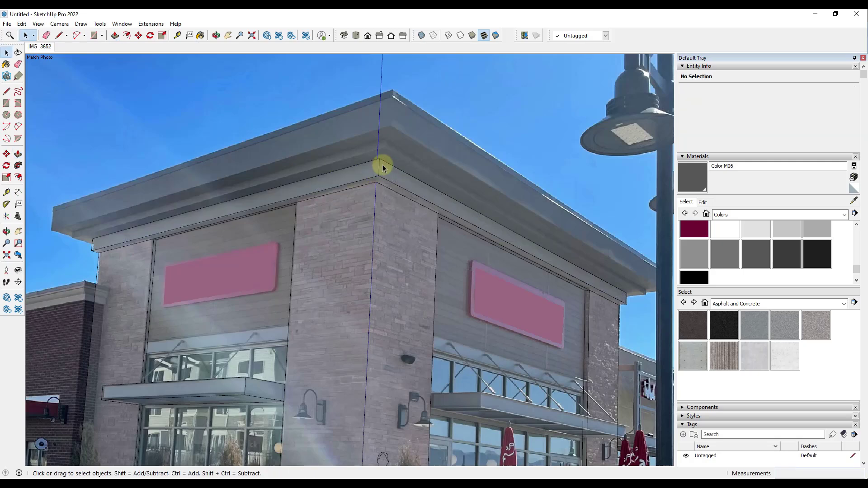
- Check the lowest cornice tier against the photo by toggling X-ray, and inspect it from above
left_click(421, 38)
scroll(398, 165, "up", 4)
left_click(365, 161)
left_click(421, 37)
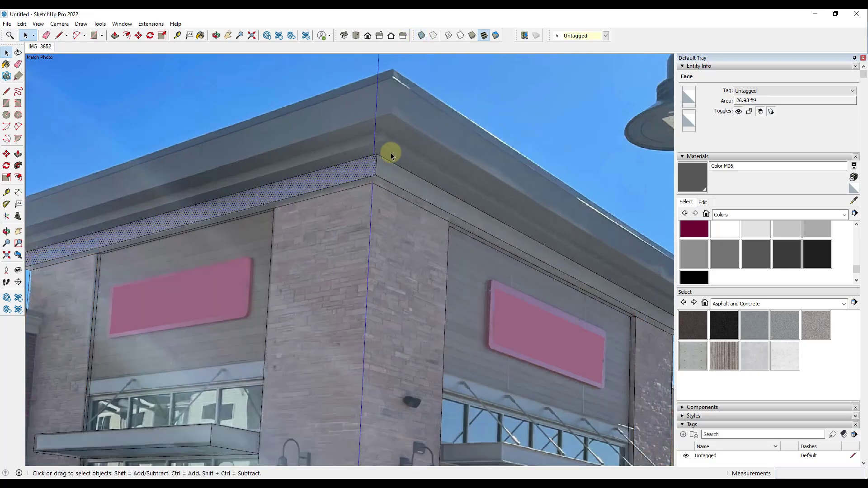
scroll(369, 167, "down", 5)
middle_click_drag(369, 168, 367, 319)
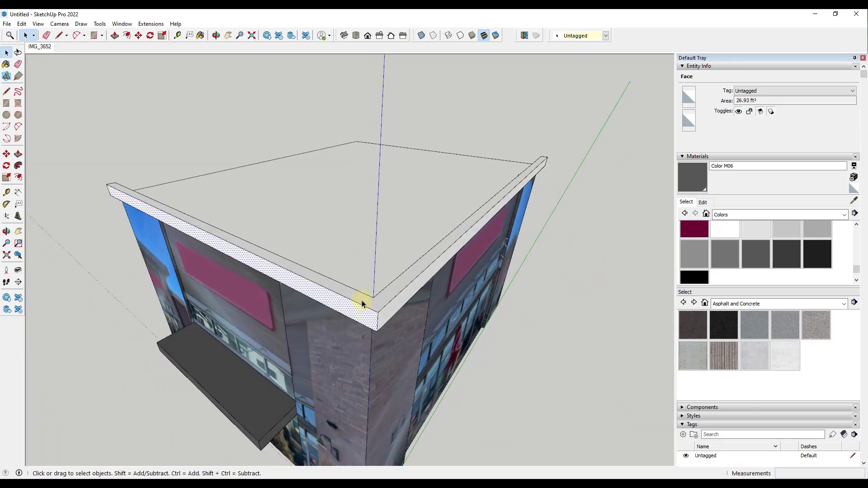
- Offset the top face of the lowest cornice tier outward about 1' in the matched photo view
left_click(40, 46)
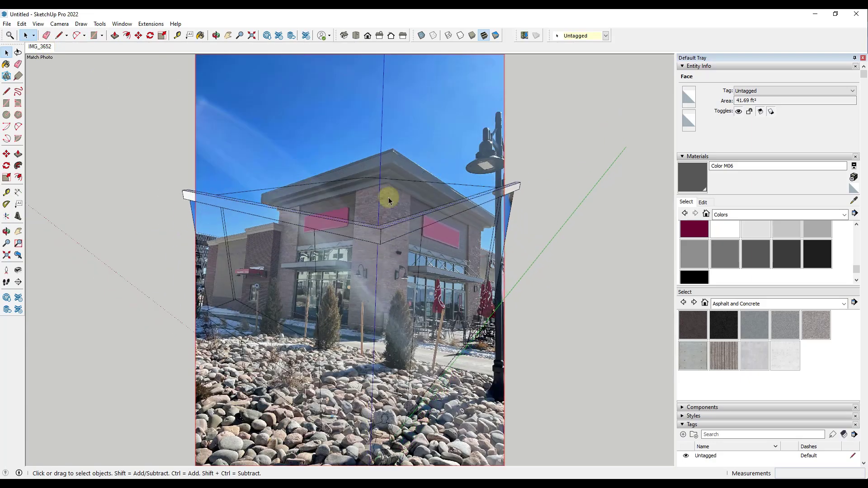
scroll(389, 181, "up", 3)
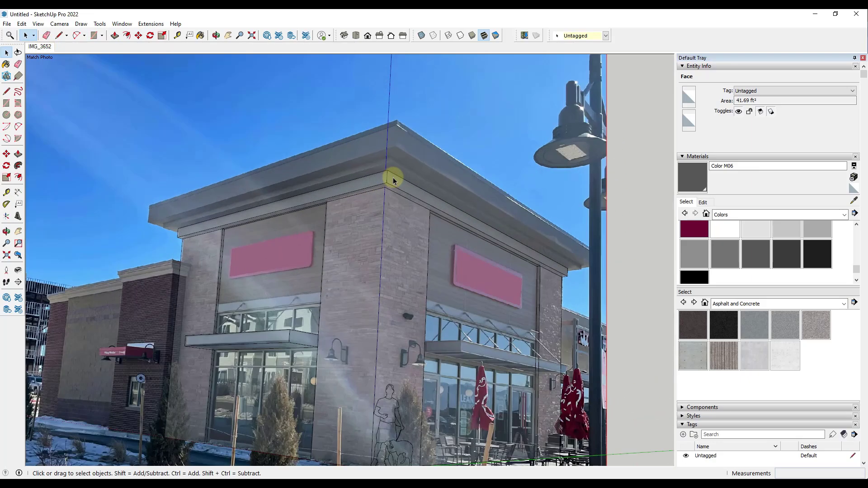
scroll(388, 174, "up", 2)
key("f")
left_click(384, 166)
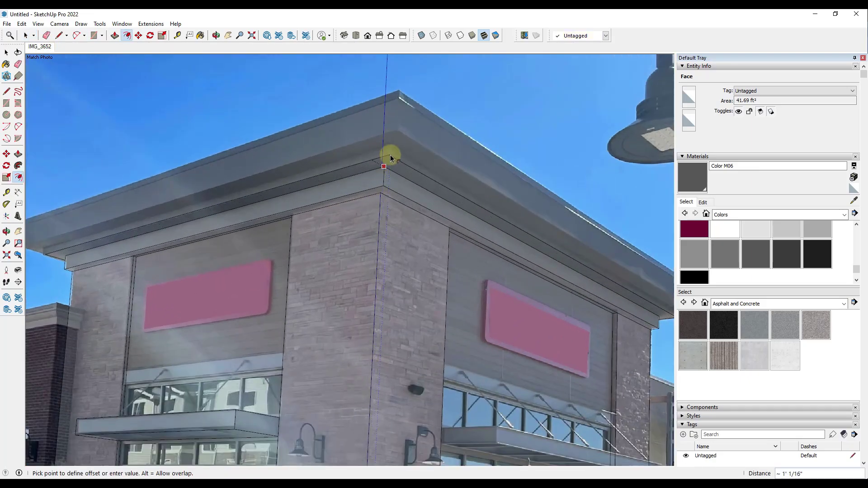
left_click(390, 155)
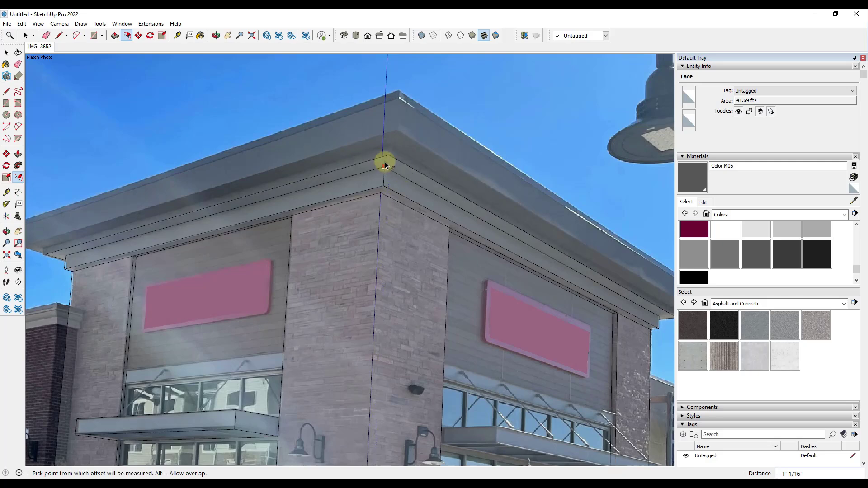
- Pull the offset border face up about 8" to form the cornice's second tier
key("p")
key("Escape")
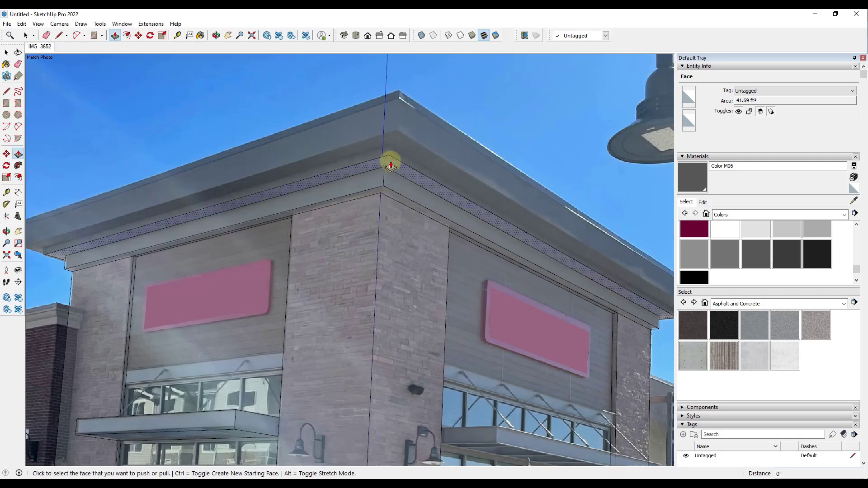
left_click(390, 165)
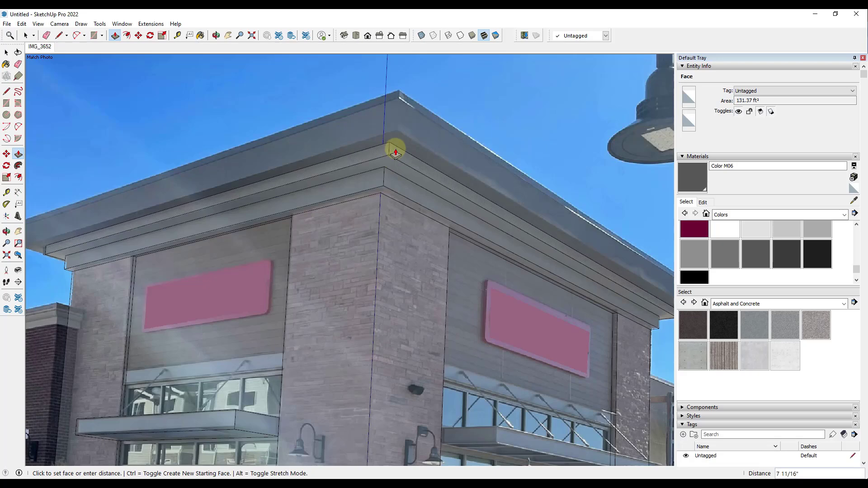
left_click(396, 152)
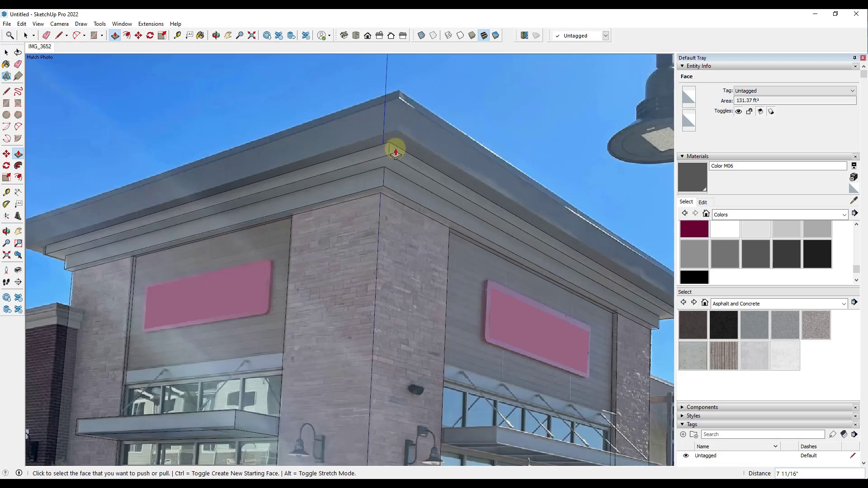
key("space")
middle_click_drag(373, 146, 383, 319)
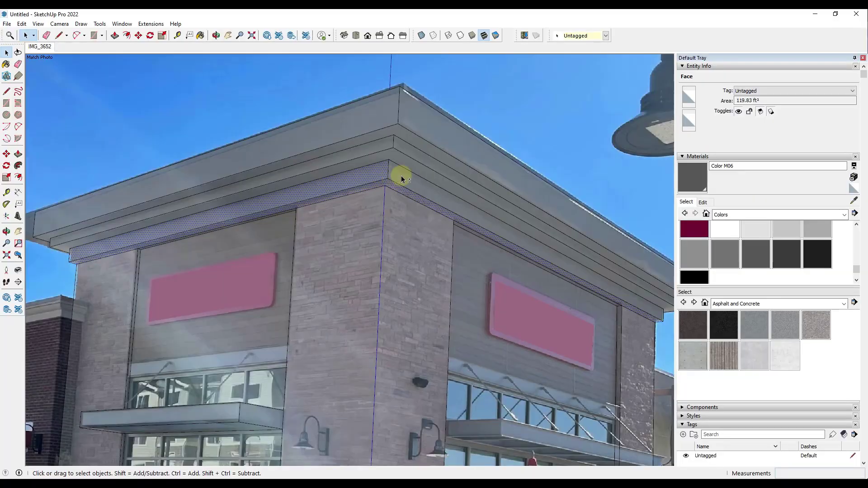
- Select the vertical faces of all three cornice tiers on both facades and project the photo textures onto them
left_click(390, 155, "shift")
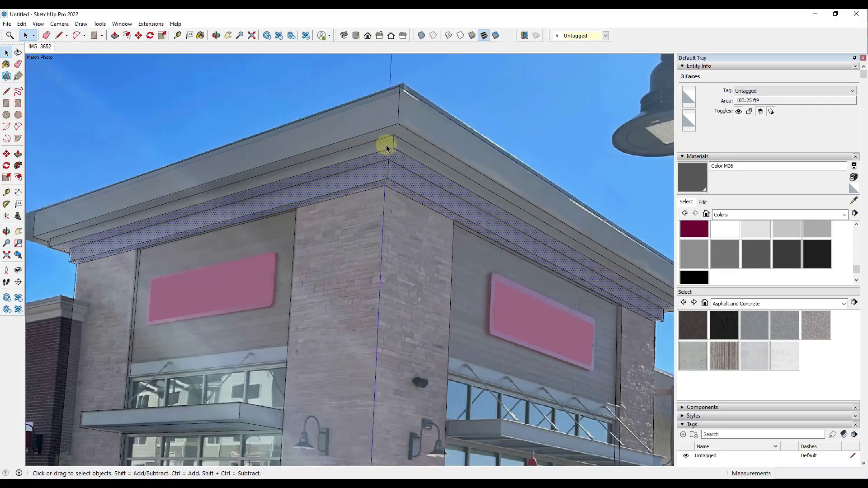
left_click(414, 117, "shift")
left_click(369, 106, "shift")
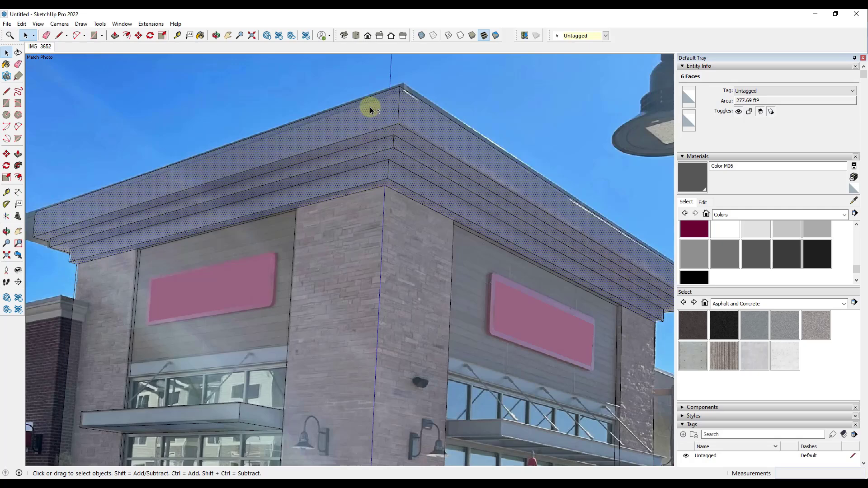
scroll(800, 344, "down", 5)
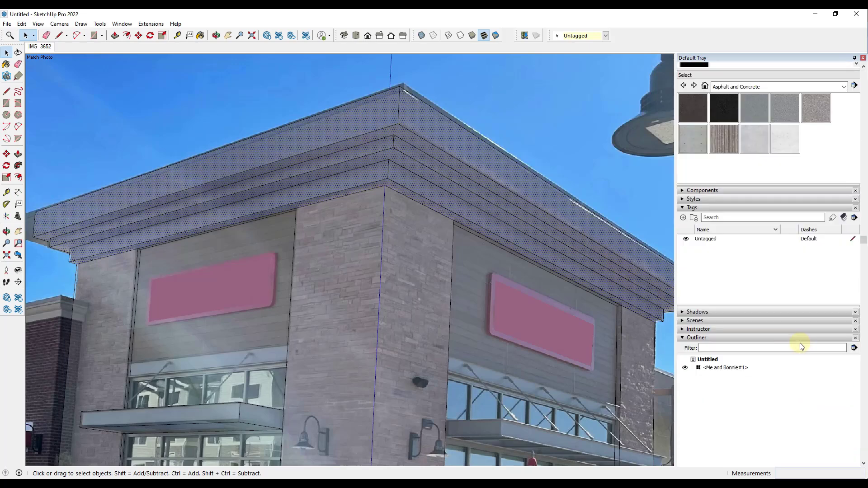
scroll(764, 308, "down", 6)
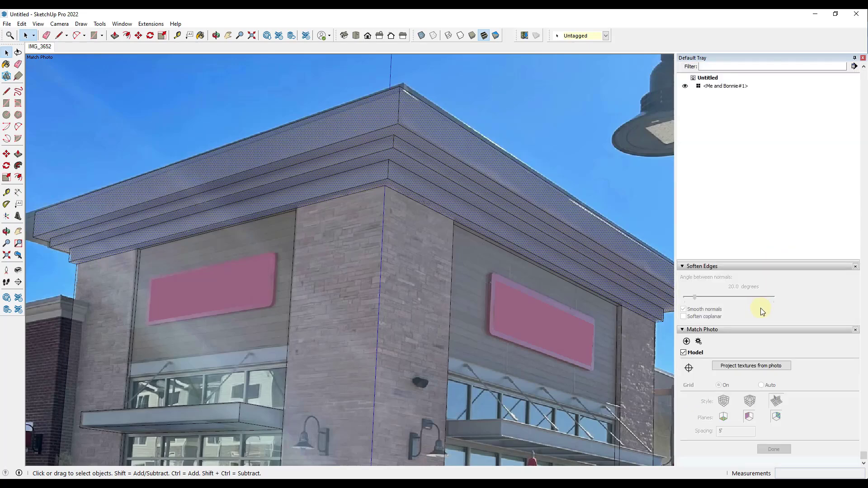
left_click(740, 369)
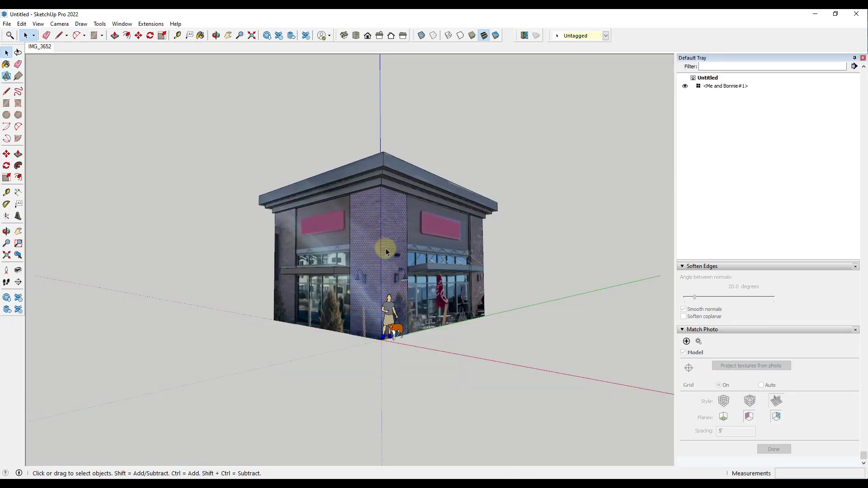